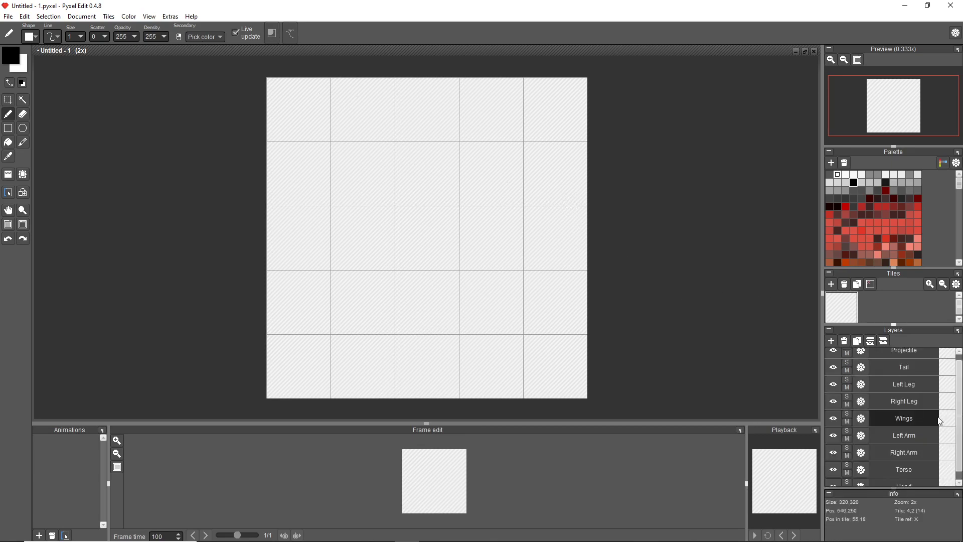
Look through the stack of body-part layers from Projectile to Head and the red and brown range of the colour palette.
{"action": "scroll", "coordinate": [933, 426], "scroll_direction": "down", "scroll_amount": 1}
{"action": "scroll", "coordinate": [923, 426], "scroll_direction": "up", "scroll_amount": 1}
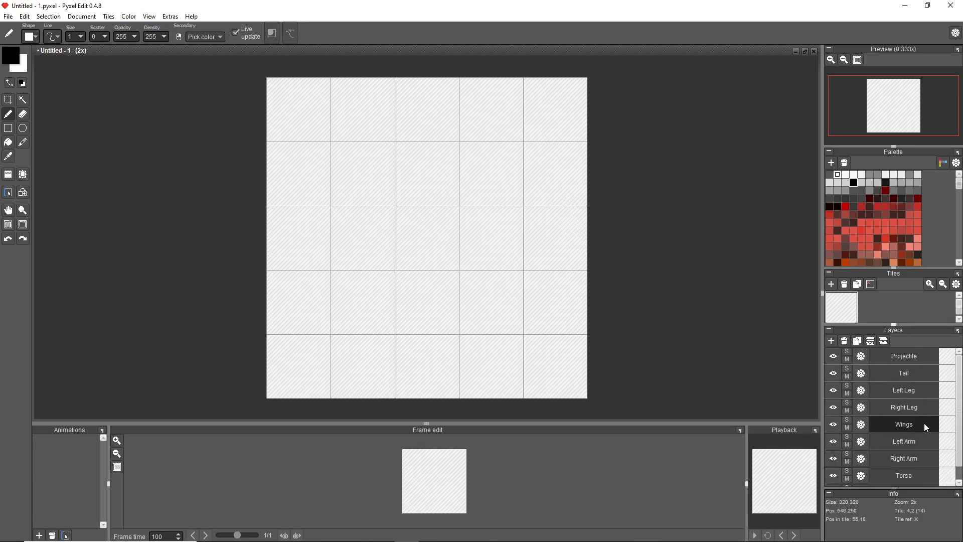
{"action": "scroll", "coordinate": [924, 423], "scroll_direction": "down", "scroll_amount": 1}
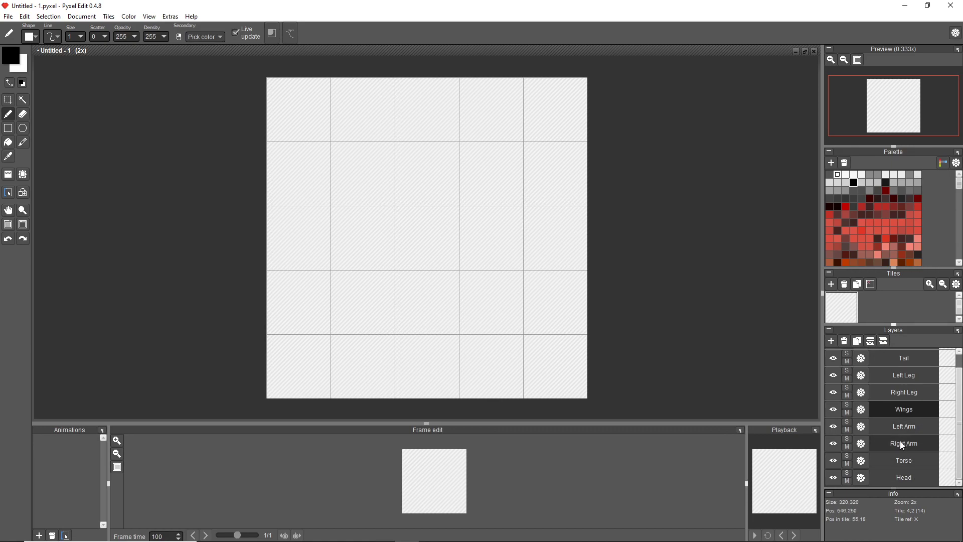
{"action": "scroll", "coordinate": [903, 417], "scroll_direction": "up", "scroll_amount": 1}
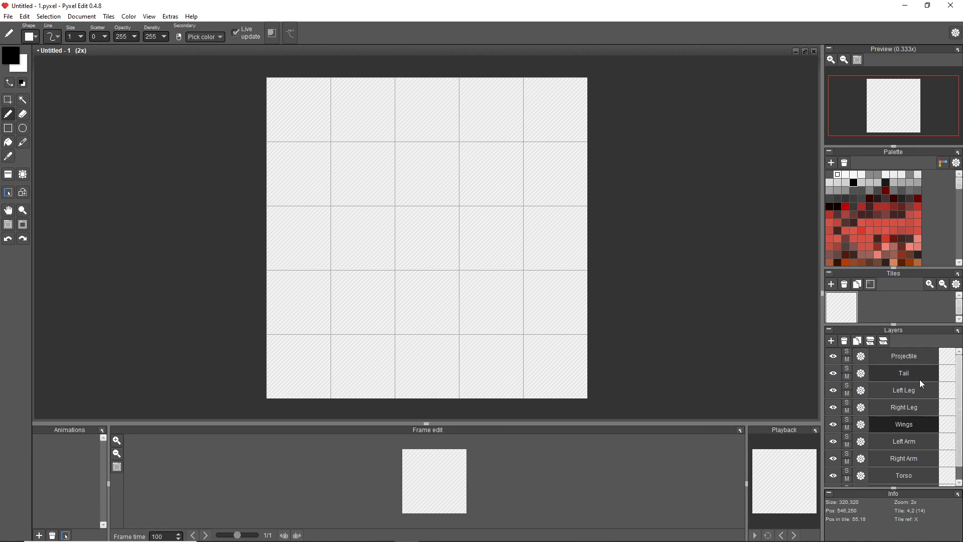
{"action": "scroll", "coordinate": [888, 404], "scroll_direction": "down", "scroll_amount": 1}
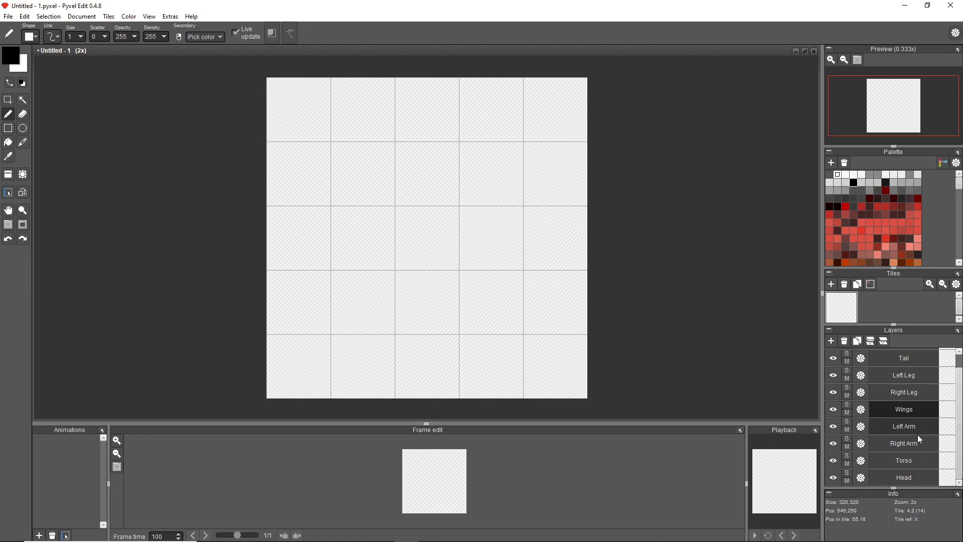
{"action": "scroll", "coordinate": [922, 443], "scroll_direction": "up", "scroll_amount": 2}
{"action": "scroll", "coordinate": [923, 441], "scroll_direction": "down", "scroll_amount": 2}
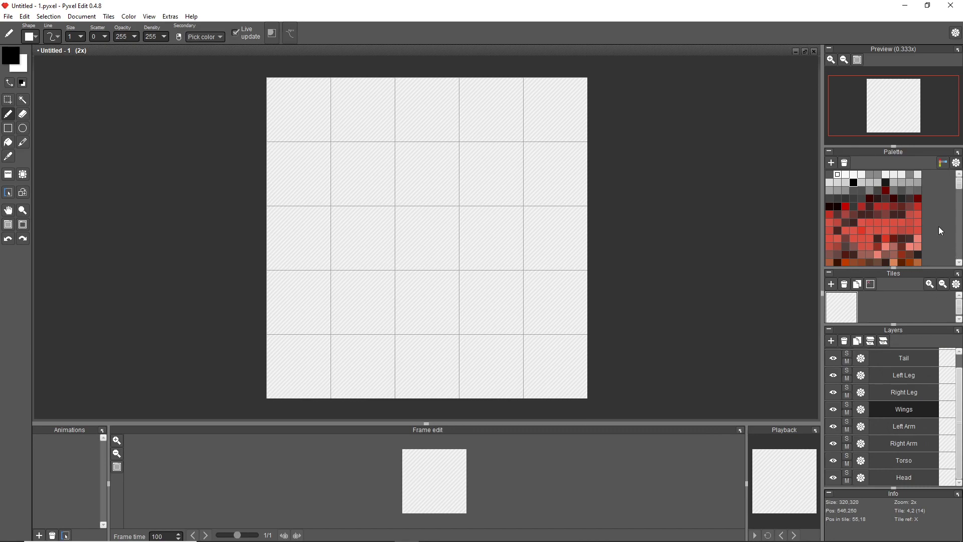
{"action": "scroll", "coordinate": [938, 227], "scroll_direction": "down", "scroll_amount": 4}
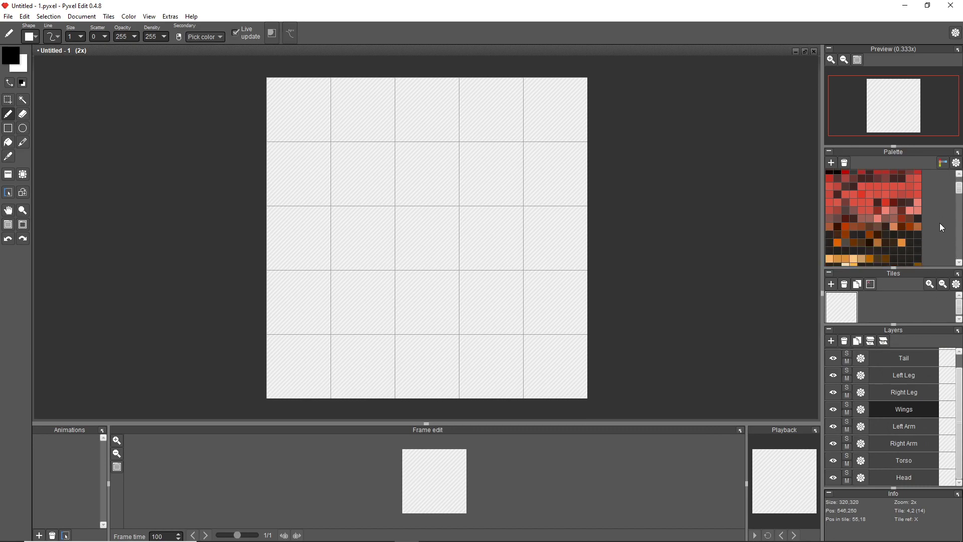
{"action": "scroll", "coordinate": [942, 227], "scroll_direction": "up", "scroll_amount": 5}
{"action": "scroll", "coordinate": [939, 221], "scroll_direction": "down", "scroll_amount": 4}
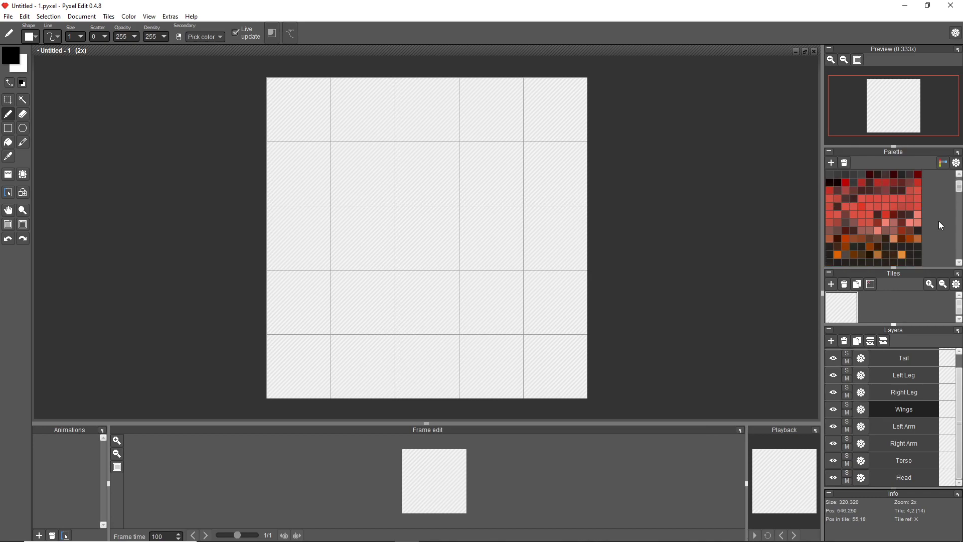
{"action": "scroll", "coordinate": [937, 224], "scroll_direction": "up", "scroll_amount": 3}
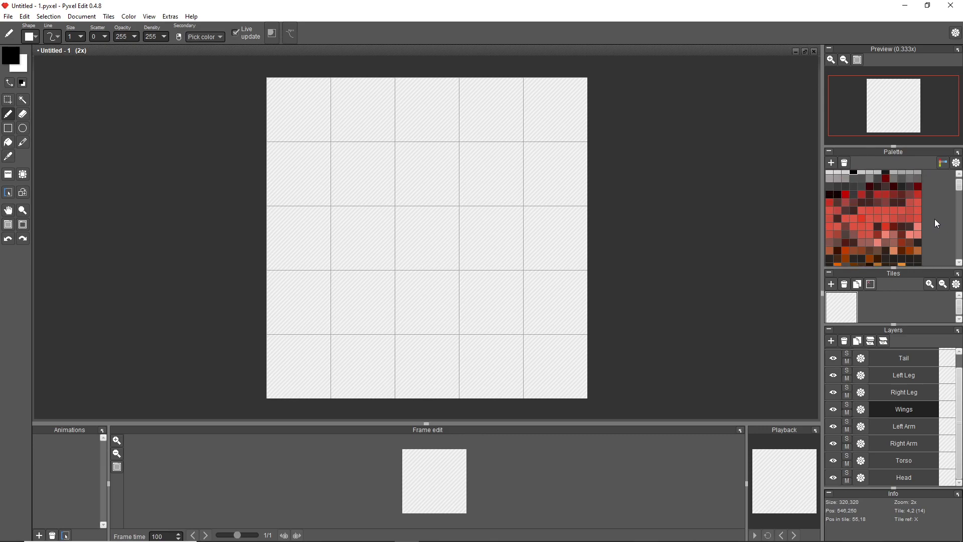
{"action": "scroll", "coordinate": [935, 219], "scroll_direction": "down", "scroll_amount": 3}
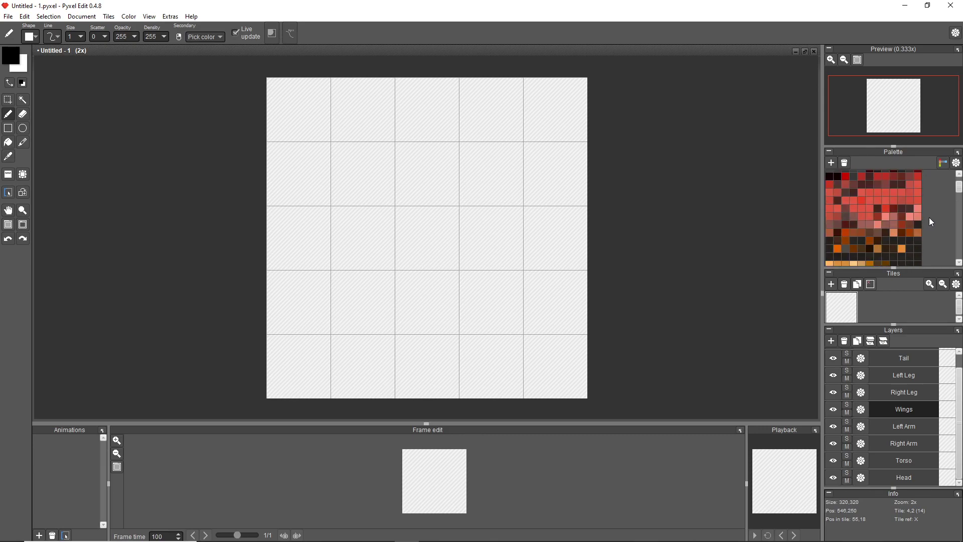
Set the brush size to 10 and dab four brown swatches in a row in the canvas's top-right tile, using palette colours.
{"action": "left_click", "coordinate": [878, 233]}
{"action": "key", "text": "0"}
{"action": "left_click", "coordinate": [531, 88]}
{"action": "left_click", "coordinate": [862, 232]}
{"action": "left_click", "coordinate": [542, 87]}
{"action": "left_click", "coordinate": [902, 216]}
{"action": "left_click", "coordinate": [553, 88]}
{"action": "left_click", "coordinate": [563, 89]}
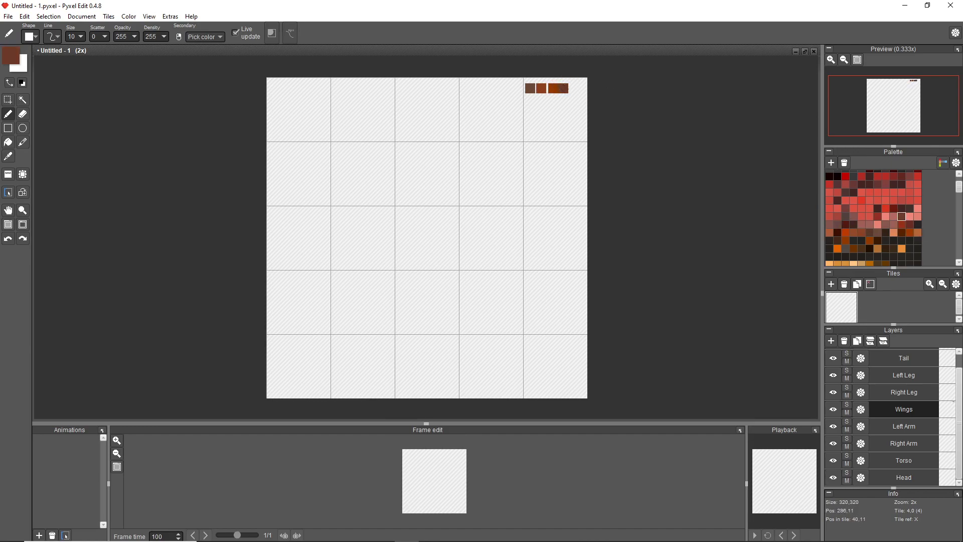
Add pinkish brown, dark maroon-brown and olive-tan swatches to the reference colours in the top-right tile.
{"action": "left_click", "coordinate": [892, 218]}
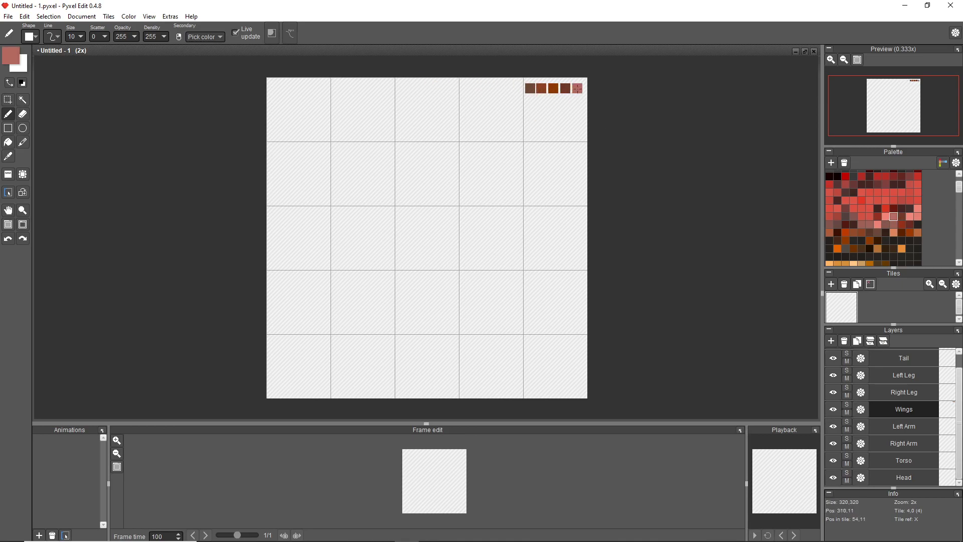
{"action": "left_click", "coordinate": [869, 233]}
{"action": "left_click", "coordinate": [530, 103]}
{"action": "scroll", "coordinate": [853, 229], "scroll_direction": "down", "scroll_amount": 3}
{"action": "left_click", "coordinate": [837, 227]}
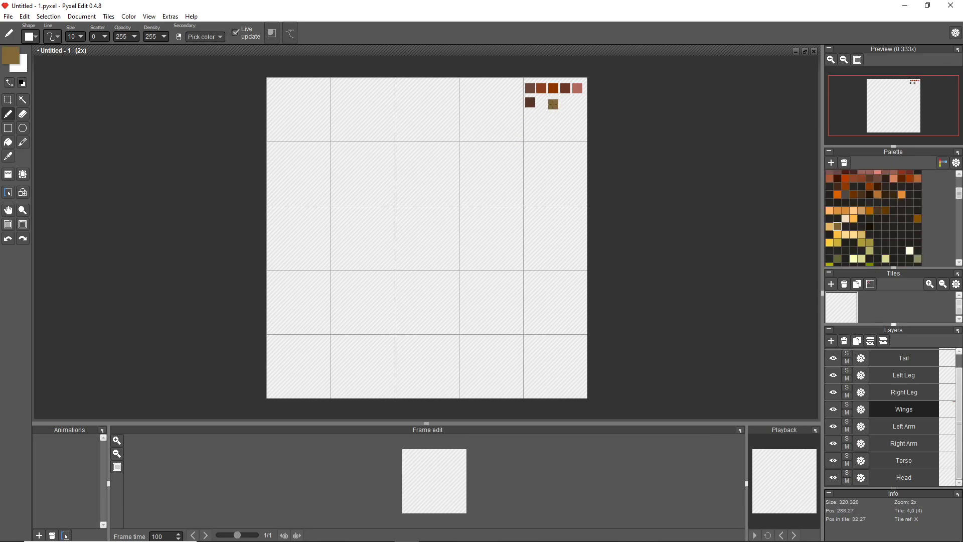
{"action": "left_click", "coordinate": [543, 102]}
Browse the palette to add a dark golden-brown swatch to the second row, then set the brush size to 1.
{"action": "scroll", "coordinate": [872, 208], "scroll_direction": "down", "scroll_amount": 3}
{"action": "scroll", "coordinate": [876, 208], "scroll_direction": "down", "scroll_amount": 8}
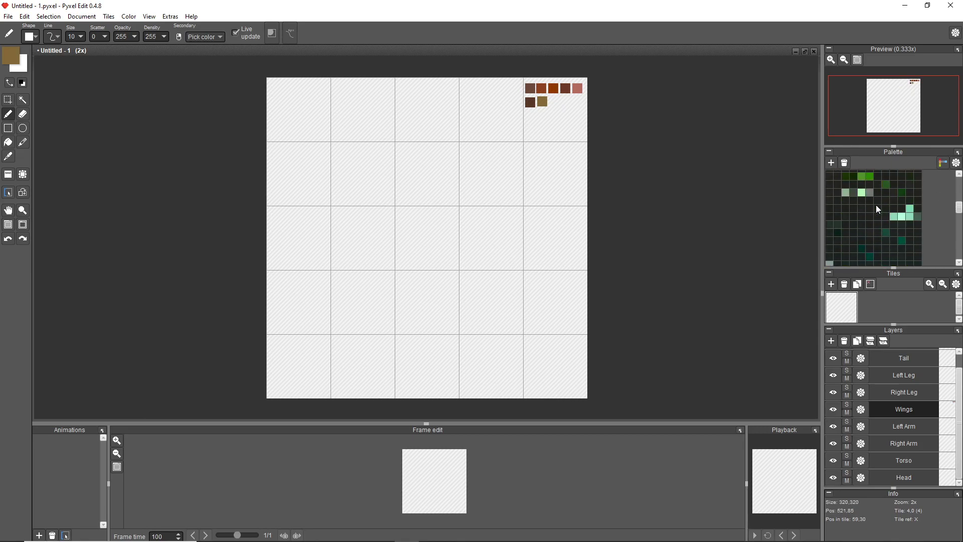
{"action": "scroll", "coordinate": [879, 206], "scroll_direction": "down", "scroll_amount": 8}
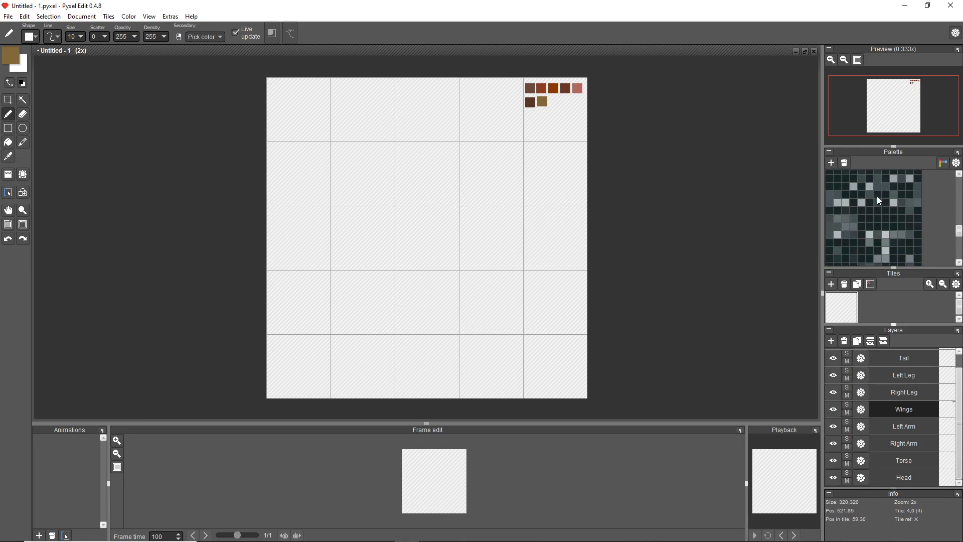
{"action": "scroll", "coordinate": [881, 205], "scroll_direction": "down", "scroll_amount": 4}
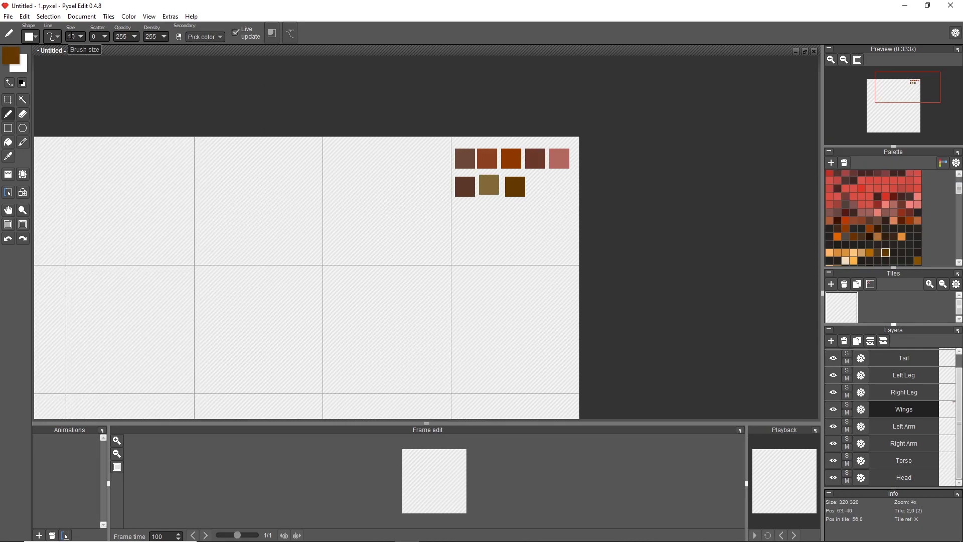
{"action": "left_click_drag", "start_coordinate": [76, 37], "coordinate": [65, 38]}
{"action": "type", "text": "1"}
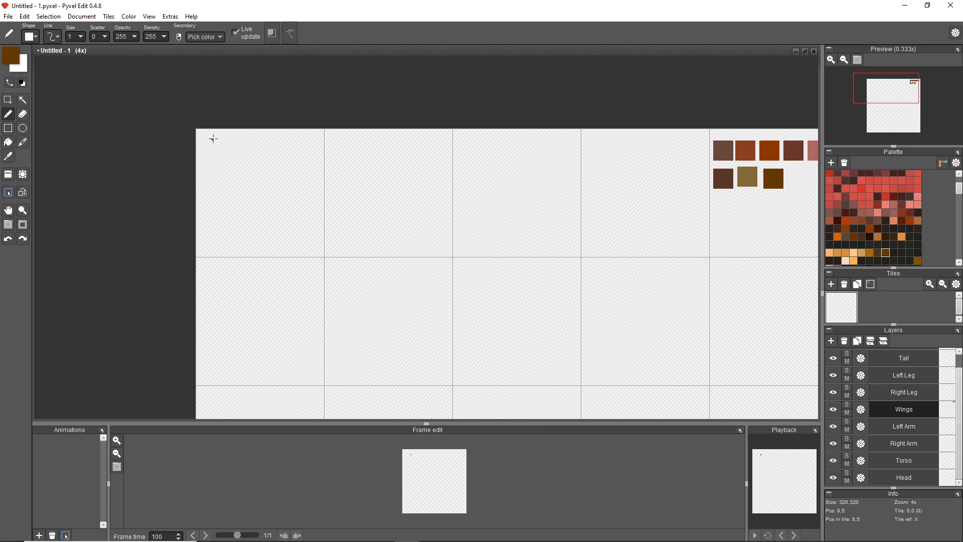
Sketch a small figure's head, legs and rounded torso in dark brown in the first tile.
{"action": "scroll", "coordinate": [214, 139], "scroll_direction": "up", "scroll_amount": 1}
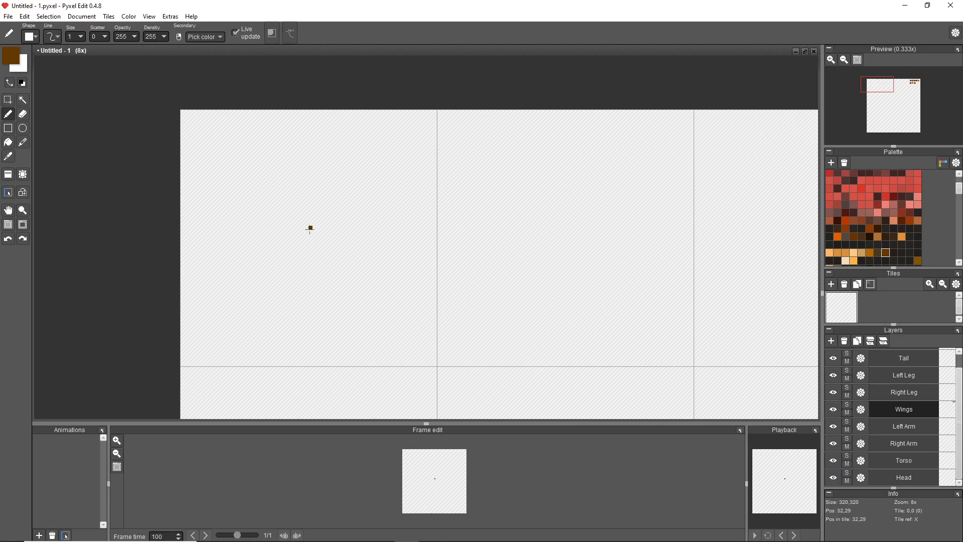
{"action": "mouse_move", "coordinate": [310, 229]}
{"action": "left_mouse_down"}
{"action": "mouse_move", "coordinate": [286, 236]}
{"action": "mouse_move", "coordinate": [308, 268]}
{"action": "mouse_move", "coordinate": [321, 237]}
{"action": "mouse_move", "coordinate": [305, 226]}
{"action": "mouse_move", "coordinate": [306, 264]}
{"action": "left_mouse_up"}
{"action": "left_click_drag", "start_coordinate": [300, 224], "coordinate": [302, 223]}
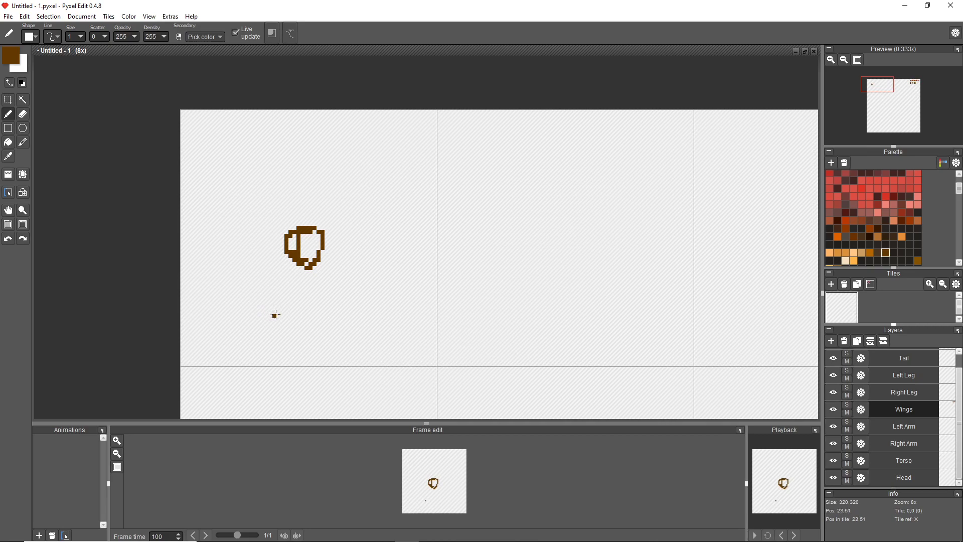
{"action": "left_click_drag", "start_coordinate": [278, 309], "coordinate": [273, 346]}
{"action": "left_click_drag", "start_coordinate": [334, 304], "coordinate": [327, 349]}
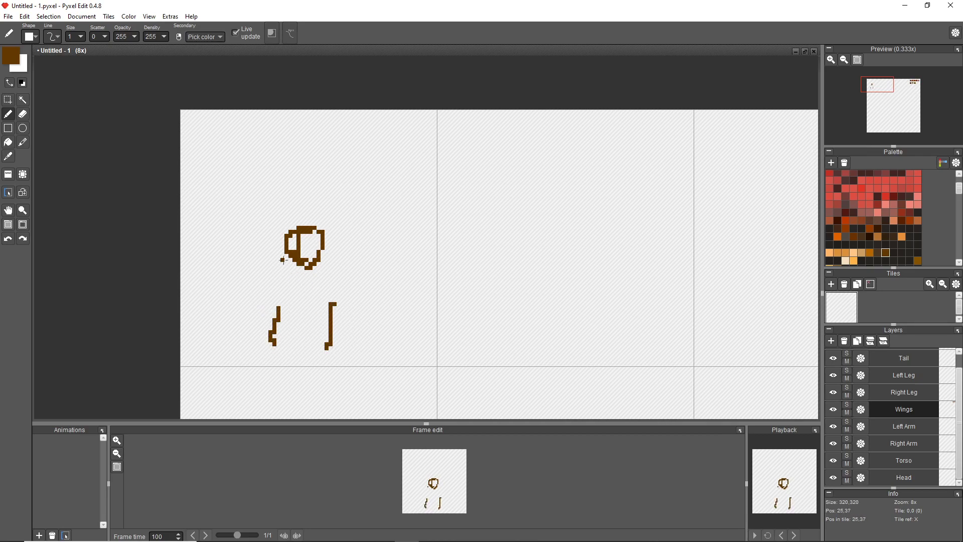
{"action": "mouse_move", "coordinate": [301, 266]}
{"action": "left_mouse_down"}
{"action": "mouse_move", "coordinate": [333, 297]}
{"action": "mouse_move", "coordinate": [289, 304]}
{"action": "mouse_move", "coordinate": [283, 276]}
{"action": "mouse_move", "coordinate": [291, 266]}
{"action": "mouse_move", "coordinate": [278, 297]}
{"action": "mouse_move", "coordinate": [299, 312]}
{"action": "mouse_move", "coordinate": [323, 300]}
{"action": "mouse_move", "coordinate": [321, 267]}
{"action": "mouse_move", "coordinate": [290, 259]}
{"action": "left_mouse_up"}
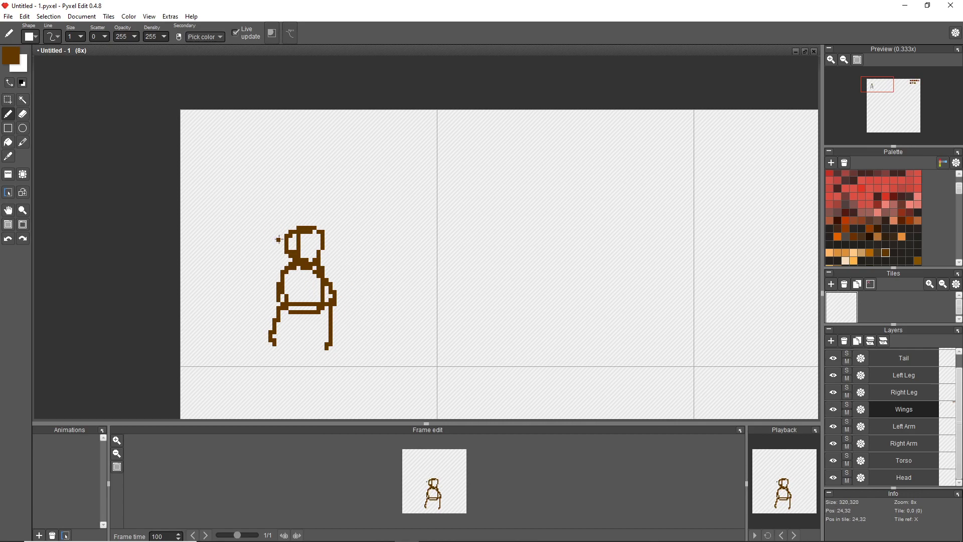
Sketch the wings rising on both sides, the two arms and a short centre line below the torso.
{"action": "left_click_drag", "start_coordinate": [279, 240], "coordinate": [234, 179]}
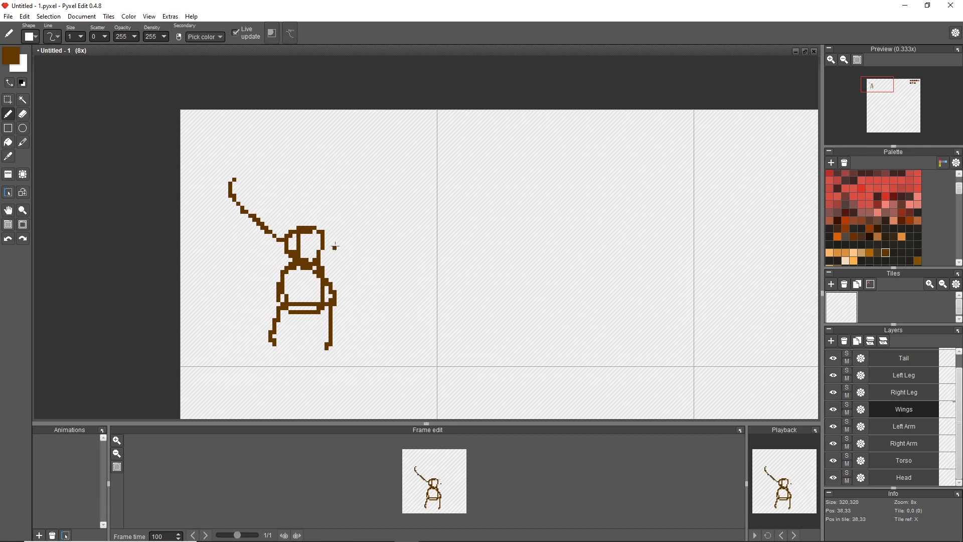
{"action": "mouse_move", "coordinate": [326, 243]}
{"action": "left_mouse_down"}
{"action": "mouse_move", "coordinate": [367, 187]}
{"action": "mouse_move", "coordinate": [357, 172]}
{"action": "left_mouse_up"}
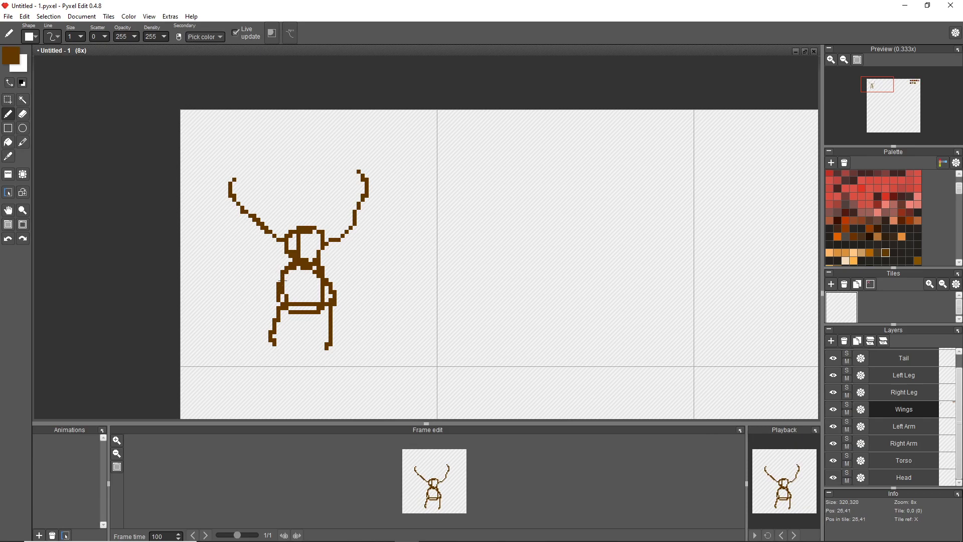
{"action": "mouse_move", "coordinate": [279, 283]}
{"action": "left_mouse_down"}
{"action": "mouse_move", "coordinate": [225, 262]}
{"action": "mouse_move", "coordinate": [246, 255]}
{"action": "mouse_move", "coordinate": [270, 284]}
{"action": "mouse_move", "coordinate": [241, 259]}
{"action": "left_mouse_up"}
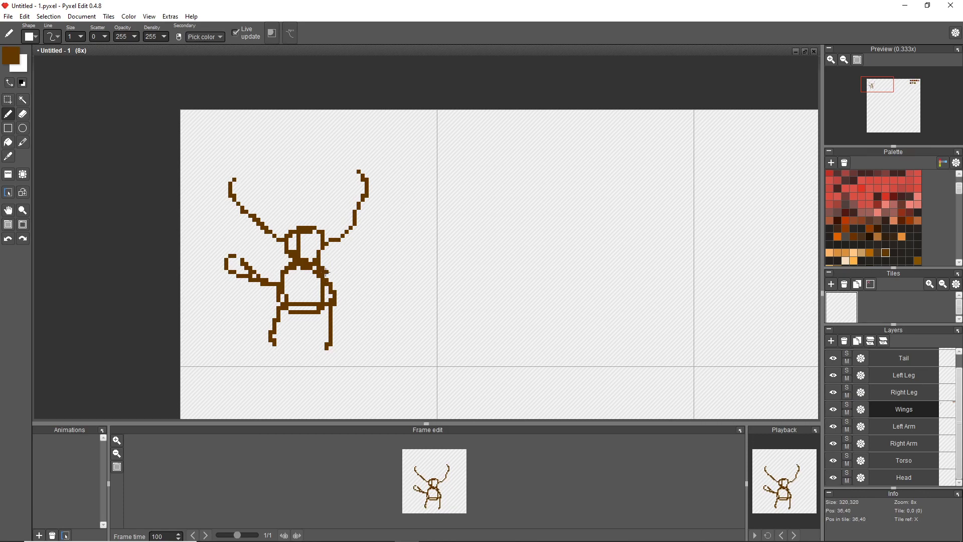
{"action": "mouse_move", "coordinate": [323, 265]}
{"action": "left_mouse_down"}
{"action": "mouse_move", "coordinate": [346, 291]}
{"action": "mouse_move", "coordinate": [302, 324]}
{"action": "left_mouse_up"}
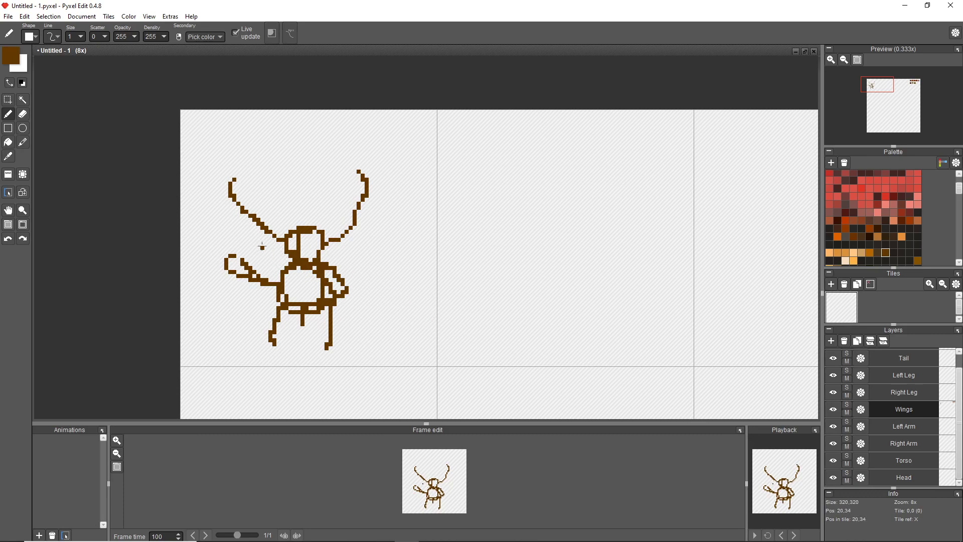
{"action": "left_click_drag", "start_coordinate": [264, 233], "coordinate": [290, 261]}
{"action": "left_click_drag", "start_coordinate": [341, 235], "coordinate": [331, 259]}
Draw a symmetrical horned demon head with slanted eyes and a pointed beard in dark brown in the second tile.
{"action": "scroll", "coordinate": [424, 272], "scroll_direction": "up", "scroll_amount": 1}
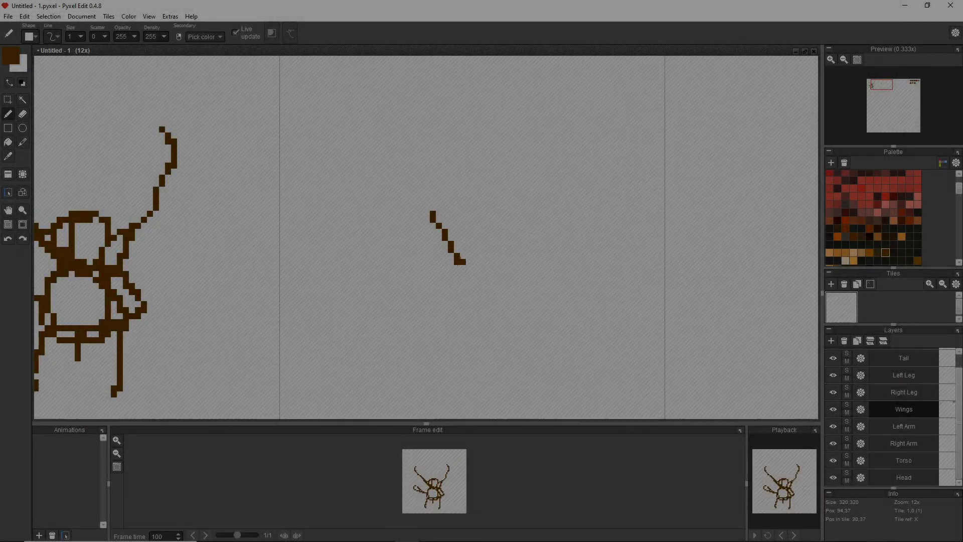
{"action": "left_click_drag", "start_coordinate": [461, 257], "coordinate": [474, 221]}
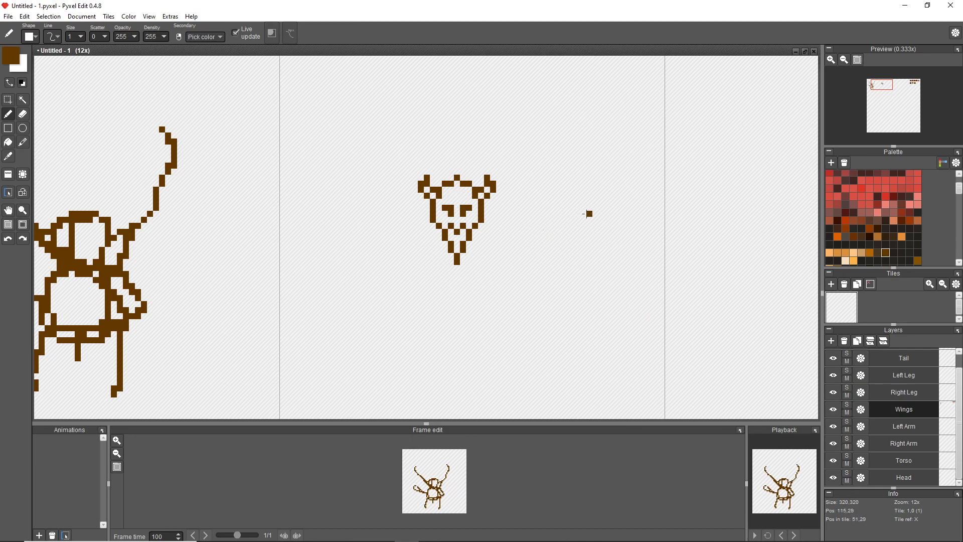
{"action": "scroll", "coordinate": [516, 265], "scroll_direction": "down", "scroll_amount": 3}
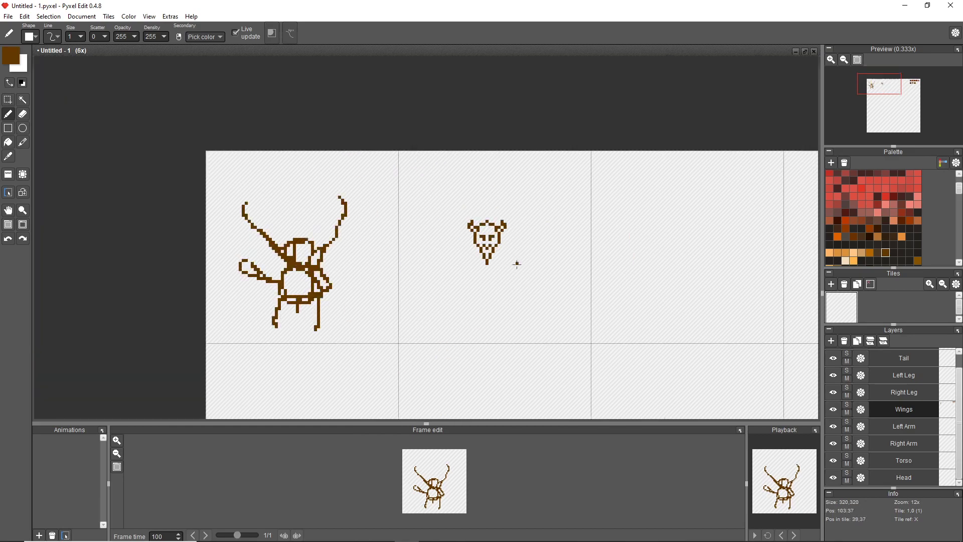
Select the demon head with a rectangular selection and move it up toward the top of the second tile.
{"action": "scroll", "coordinate": [516, 265], "scroll_direction": "up", "scroll_amount": 3}
{"action": "key", "text": "w"}
{"action": "key", "text": "s"}
{"action": "left_click_drag", "start_coordinate": [415, 166], "coordinate": [494, 270]}
{"action": "left_click_drag", "start_coordinate": [458, 220], "coordinate": [466, 162]}
{"action": "key", "text": "ctrl+d"}
{"action": "scroll", "coordinate": [466, 167], "scroll_direction": "down", "scroll_amount": 2}
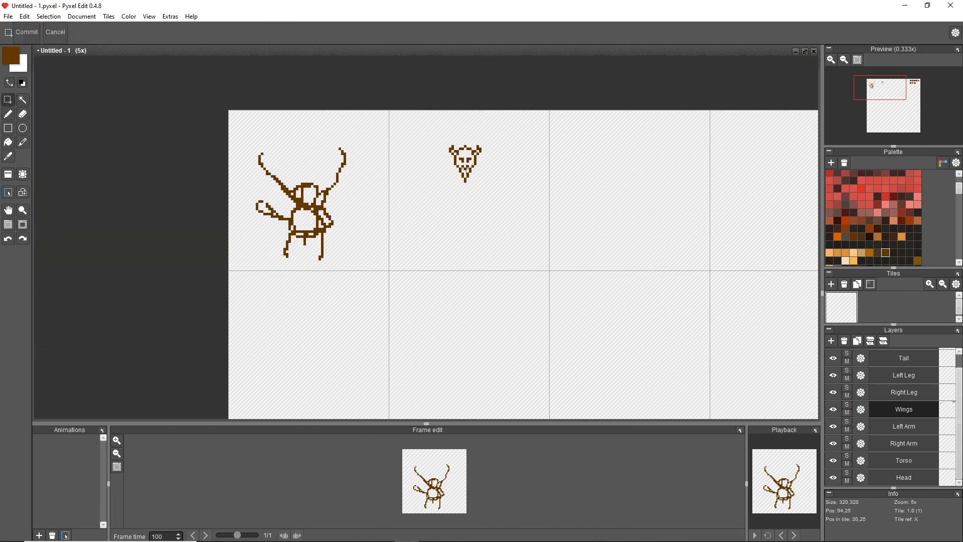
Pick the olive-tan reference swatch for the pen and draw a raised arm and shoulder beside the demon's chin.
{"action": "scroll", "coordinate": [462, 210], "scroll_direction": "up", "scroll_amount": 3}
{"action": "left_click", "coordinate": [861, 254]}
{"action": "left_click", "coordinate": [869, 254]}
{"action": "key", "text": "b"}
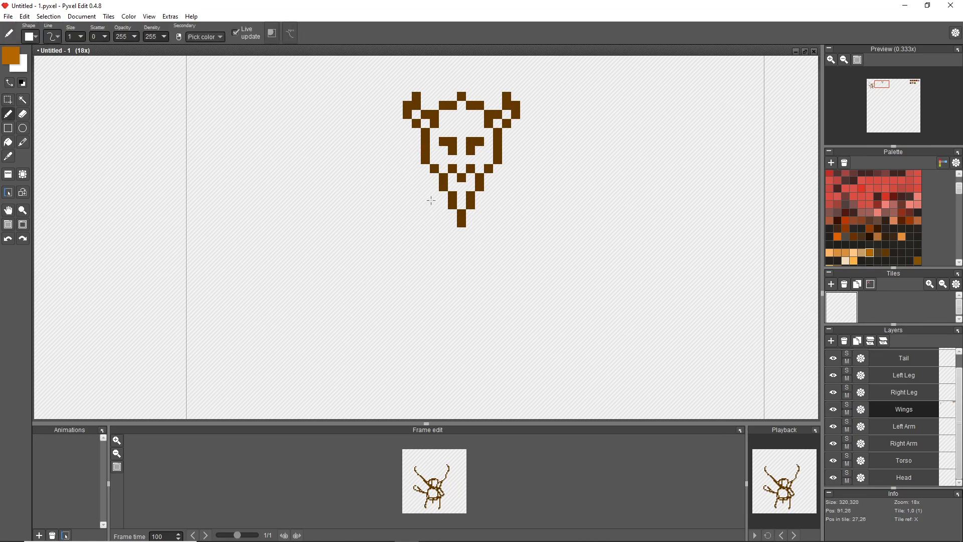
{"action": "scroll", "coordinate": [382, 151], "scroll_direction": "down", "scroll_amount": 3}
{"action": "scroll", "coordinate": [379, 180], "scroll_direction": "up", "scroll_amount": 3}
{"action": "key", "text": "alt+space"}
{"action": "key", "text": "Escape"}
{"action": "left_click_drag", "start_coordinate": [732, 250], "coordinate": [263, 291]}
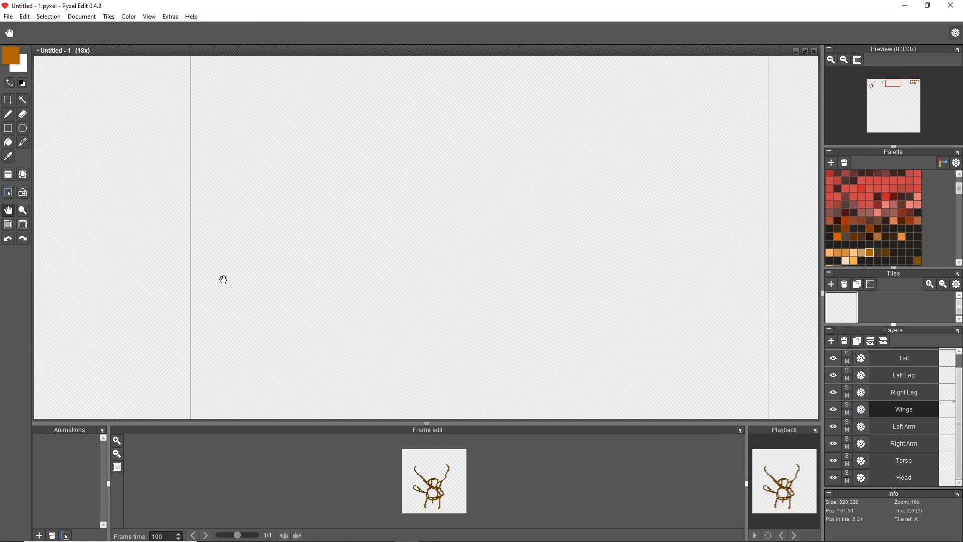
{"action": "left_click_drag", "start_coordinate": [702, 250], "coordinate": [311, 301]}
{"action": "left_click", "coordinate": [636, 303], "text": "alt"}
{"action": "left_click_drag", "start_coordinate": [151, 311], "coordinate": [727, 296]}
{"action": "left_click_drag", "start_coordinate": [352, 335], "coordinate": [504, 249]}
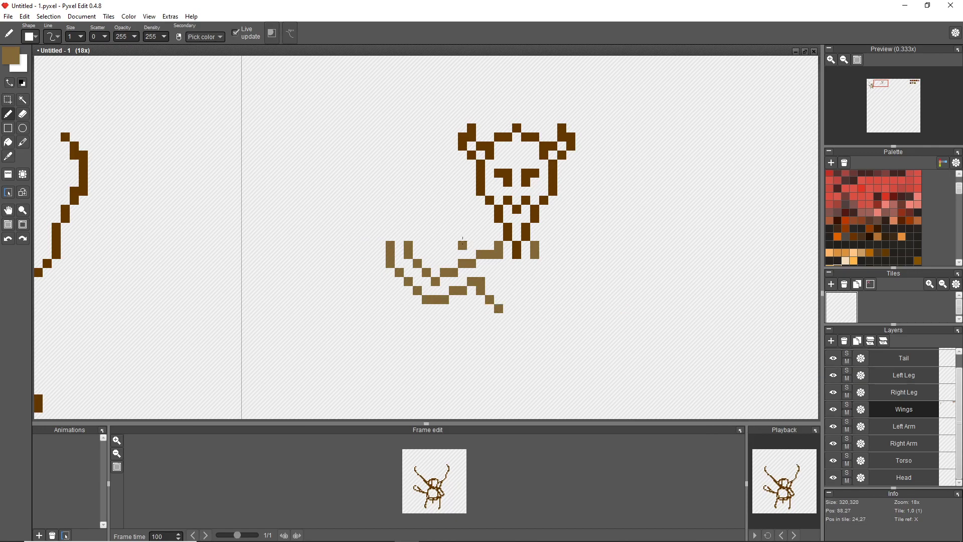
Select the demon head and move it down so its beard overlaps the shoulders.
{"action": "key", "text": "w"}
{"action": "left_click_drag", "start_coordinate": [522, 219], "coordinate": [531, 137]}
{"action": "key", "text": "ctrl+t"}
{"action": "left_click_drag", "start_coordinate": [527, 193], "coordinate": [532, 221]}
{"action": "scroll", "coordinate": [673, 213], "scroll_direction": "down", "scroll_amount": 3}
{"action": "key", "text": "b"}
{"action": "scroll", "coordinate": [644, 244], "scroll_direction": "up", "scroll_amount": 3}
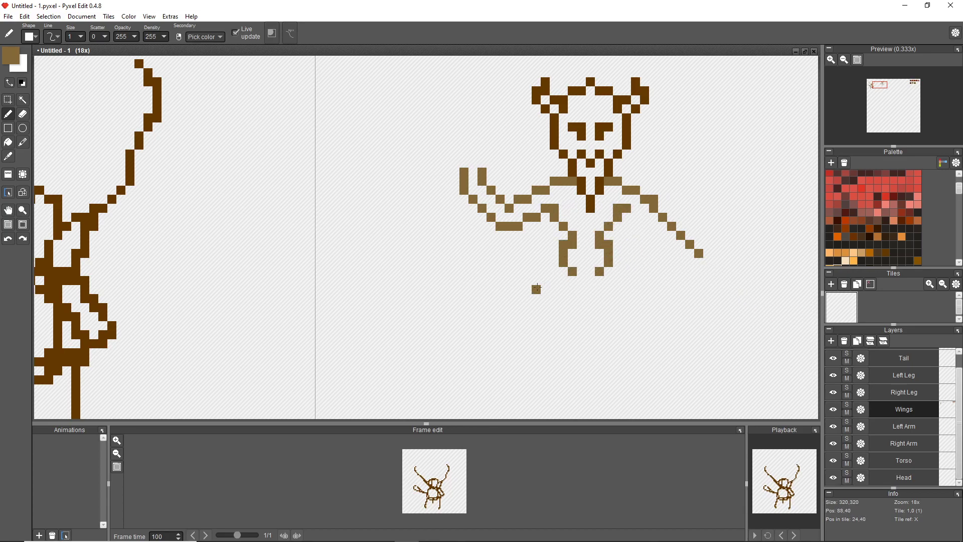
Draw two narrow vertical ellipses side by side below the torso as legs.
{"action": "key", "text": "o"}
{"action": "left_click_drag", "start_coordinate": [545, 289], "coordinate": [563, 362]}
{"action": "left_click_drag", "start_coordinate": [609, 290], "coordinate": [626, 362]}
Select all outline pieces of both leg ellipses with the Magic wand and nudge them with a transform.
{"action": "key", "text": "w"}
{"action": "left_click", "coordinate": [547, 308]}
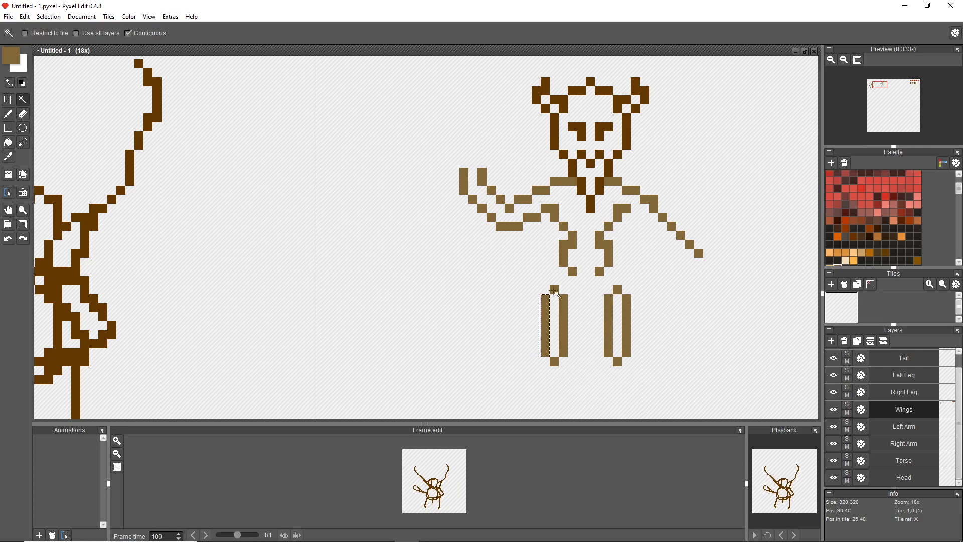
{"action": "left_click", "coordinate": [616, 291], "text": "shift"}
{"action": "left_click", "coordinate": [618, 362], "text": "shift"}
{"action": "left_click", "coordinate": [626, 341], "text": "shift"}
{"action": "key", "text": "ctrl+t"}
{"action": "key", "text": "Return"}
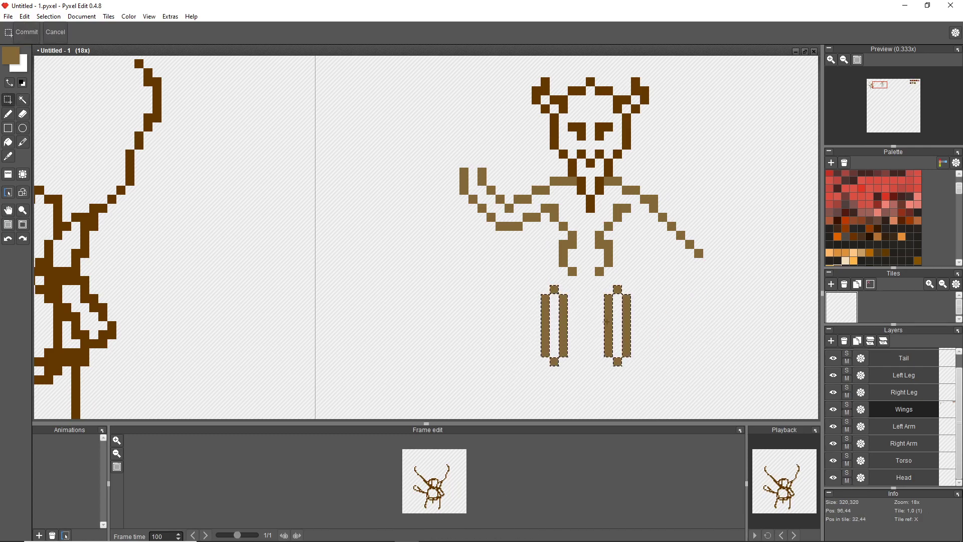
{"action": "mouse_move", "coordinate": [559, 344]}
{"action": "left_mouse_down"}
{"action": "mouse_move", "coordinate": [576, 323]}
{"action": "mouse_move", "coordinate": [554, 341]}
{"action": "left_mouse_up"}
Pick the bright rust-brown swatch from the reference colours in the top-right tile.
{"action": "key", "text": "b"}
{"action": "key", "text": "space"}
{"action": "left_click_drag", "start_coordinate": [688, 312], "coordinate": [268, 303]}
{"action": "left_click", "coordinate": [667, 88], "text": "alt"}
{"action": "left_click_drag", "start_coordinate": [226, 210], "coordinate": [702, 205]}
Shift the left leg ellipse outward, away from the torso.
{"action": "key", "text": "m"}
{"action": "left_click_drag", "start_coordinate": [470, 365], "coordinate": [449, 368]}
{"action": "scroll", "coordinate": [459, 326], "scroll_direction": "down", "scroll_amount": 5}
{"action": "scroll", "coordinate": [452, 329], "scroll_direction": "up", "scroll_amount": 8}
{"action": "key", "text": "space"}
{"action": "left_click_drag", "start_coordinate": [529, 228], "coordinate": [533, 182]}
Recolour the outlines of both leg ellipses rust brown with the Fill tool.
{"action": "key", "text": "g"}
{"action": "left_click", "coordinate": [495, 243]}
{"action": "left_click", "coordinate": [473, 173]}
{"action": "left_click", "coordinate": [455, 240]}
{"action": "left_click", "coordinate": [645, 221]}
{"action": "left_click", "coordinate": [665, 173]}
{"action": "left_click", "coordinate": [684, 241]}
{"action": "left_click", "coordinate": [664, 324]}
Move both rust-brown leg ellipses up so they meet the bottom of the torso.
{"action": "key", "text": "w"}
{"action": "left_click", "coordinate": [473, 173]}
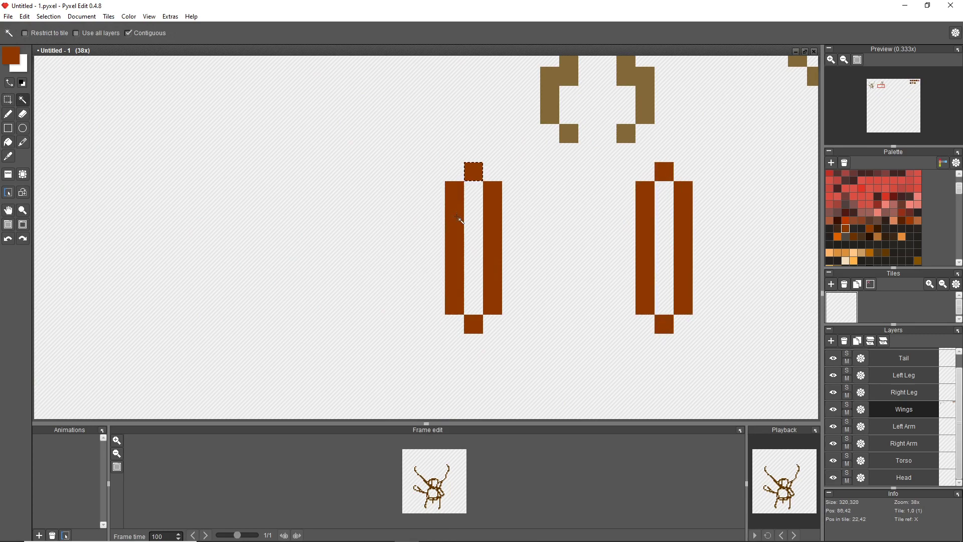
{"action": "left_click_drag", "start_coordinate": [471, 256], "coordinate": [551, 196]}
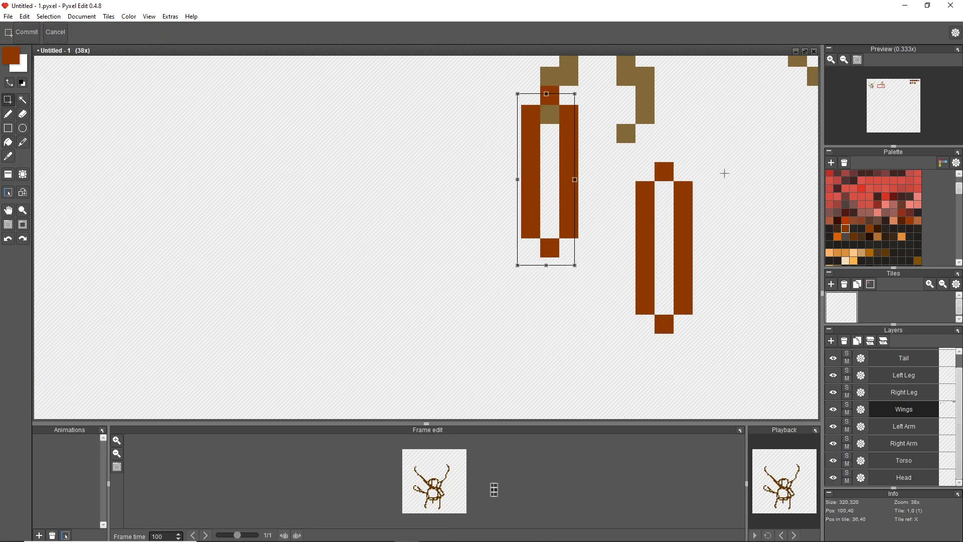
{"action": "left_click", "coordinate": [670, 177]}
{"action": "key", "text": "v"}
{"action": "left_click_drag", "start_coordinate": [671, 266], "coordinate": [648, 198]}
Pick the dark brown reference swatch and draw two diagonals converging inward below the leg ellipses as lower legs.
{"action": "scroll", "coordinate": [688, 262], "scroll_direction": "down", "scroll_amount": 5}
{"action": "key", "text": "space"}
{"action": "left_click_drag", "start_coordinate": [776, 269], "coordinate": [333, 266]}
{"action": "key", "text": "space"}
{"action": "left_click_drag", "start_coordinate": [424, 178], "coordinate": [495, 199]}
{"action": "key", "text": "b"}
{"action": "right_click", "coordinate": [808, 221]}
{"action": "left_click_drag", "start_coordinate": [260, 280], "coordinate": [555, 193]}
{"action": "scroll", "coordinate": [317, 223], "scroll_direction": "up", "scroll_amount": 5}
{"action": "left_click_drag", "start_coordinate": [336, 223], "coordinate": [374, 261]}
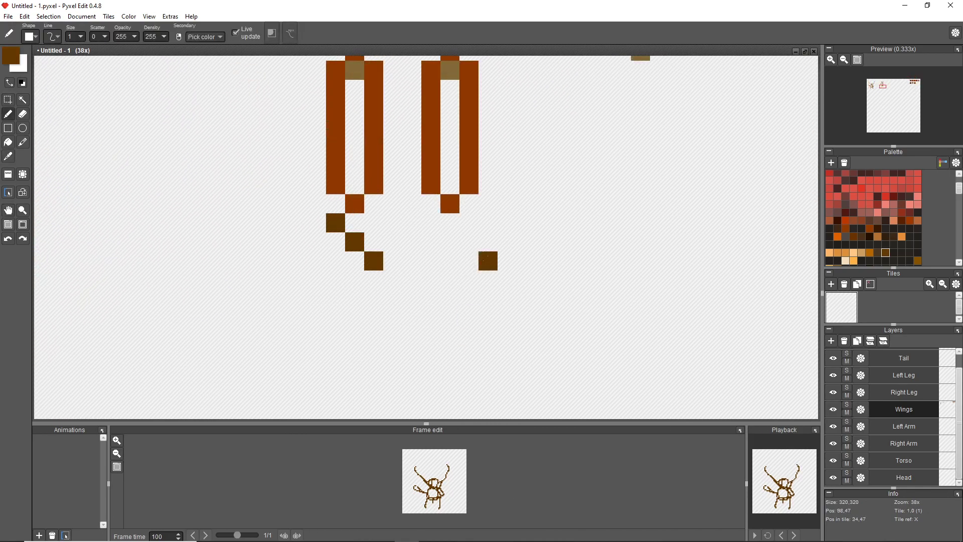
{"action": "left_click_drag", "start_coordinate": [469, 223], "coordinate": [431, 260]}
{"action": "left_click_drag", "start_coordinate": [374, 280], "coordinate": [393, 318]}
{"action": "left_click_drag", "start_coordinate": [431, 280], "coordinate": [412, 318]}
{"action": "mouse_move", "coordinate": [374, 203]}
{"action": "left_mouse_down"}
{"action": "mouse_move", "coordinate": [390, 228]}
{"action": "mouse_move", "coordinate": [431, 210]}
{"action": "mouse_move", "coordinate": [393, 261]}
{"action": "left_mouse_up"}
{"action": "left_click", "coordinate": [431, 204]}
{"action": "scroll", "coordinate": [483, 314], "scroll_direction": "down", "scroll_amount": 5}
{"action": "scroll", "coordinate": [483, 311], "scroll_direction": "up", "scroll_amount": 5}
{"action": "key", "text": "ctrl+z"}
{"action": "key", "text": "ctrl+z"}
{"action": "key", "text": "ctrl+z"}
{"action": "key", "text": "ctrl+z"}
{"action": "key", "text": "ctrl+z"}
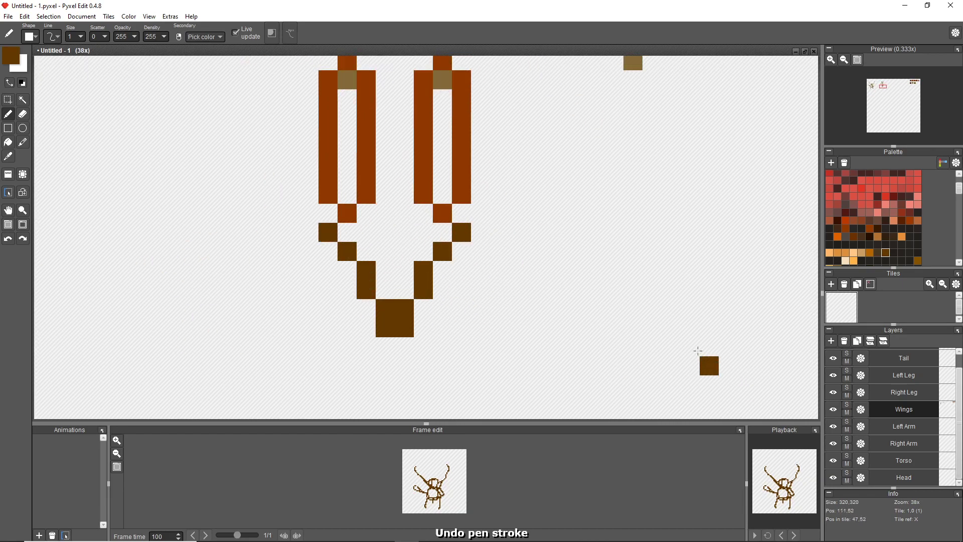
Join the dark brown lower legs at the knees and ankles and give them splayed feet.
{"action": "left_click", "coordinate": [424, 289]}
{"action": "mouse_move", "coordinate": [367, 213]}
{"action": "left_mouse_down"}
{"action": "mouse_move", "coordinate": [386, 232]}
{"action": "mouse_move", "coordinate": [404, 232]}
{"action": "left_mouse_up"}
{"action": "mouse_move", "coordinate": [347, 308]}
{"action": "left_mouse_down"}
{"action": "mouse_move", "coordinate": [328, 347]}
{"action": "mouse_move", "coordinate": [366, 308]}
{"action": "mouse_move", "coordinate": [423, 347]}
{"action": "mouse_move", "coordinate": [442, 308]}
{"action": "left_mouse_up"}
{"action": "scroll", "coordinate": [503, 307], "scroll_direction": "down", "scroll_amount": 4}
Pick the arm's olive brown and draw the lower edge of the lowered arm, ending in a rough hand.
{"action": "right_click", "coordinate": [502, 154]}
{"action": "mouse_move", "coordinate": [511, 164]}
{"action": "left_mouse_down"}
{"action": "mouse_move", "coordinate": [554, 202]}
{"action": "mouse_move", "coordinate": [539, 216]}
{"action": "left_mouse_up"}
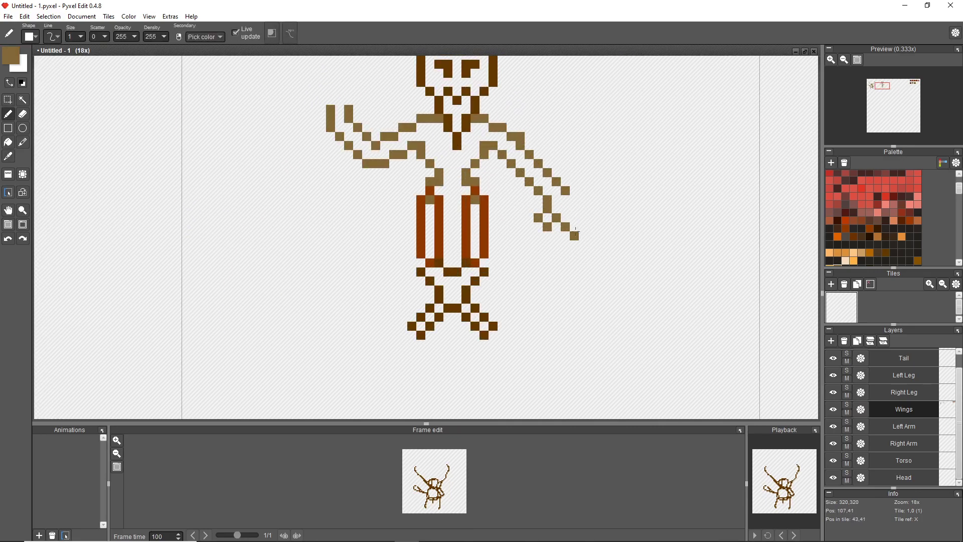
{"action": "scroll", "coordinate": [692, 263], "scroll_direction": "down", "scroll_amount": 3}
{"action": "scroll", "coordinate": [587, 243], "scroll_direction": "up", "scroll_amount": 5}
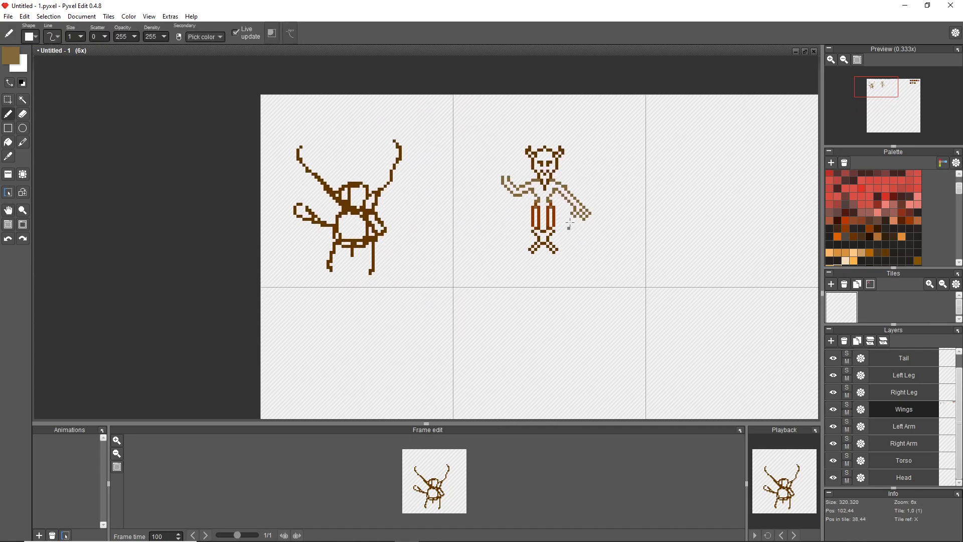
Remove both rust-brown leg ellipses below the torso and clear the rough hand from the lowered arm.
{"action": "key", "text": "w"}
{"action": "left_click", "coordinate": [469, 247]}
{"action": "key", "text": "ctrl+z"}
{"action": "key", "text": "ctrl+z"}
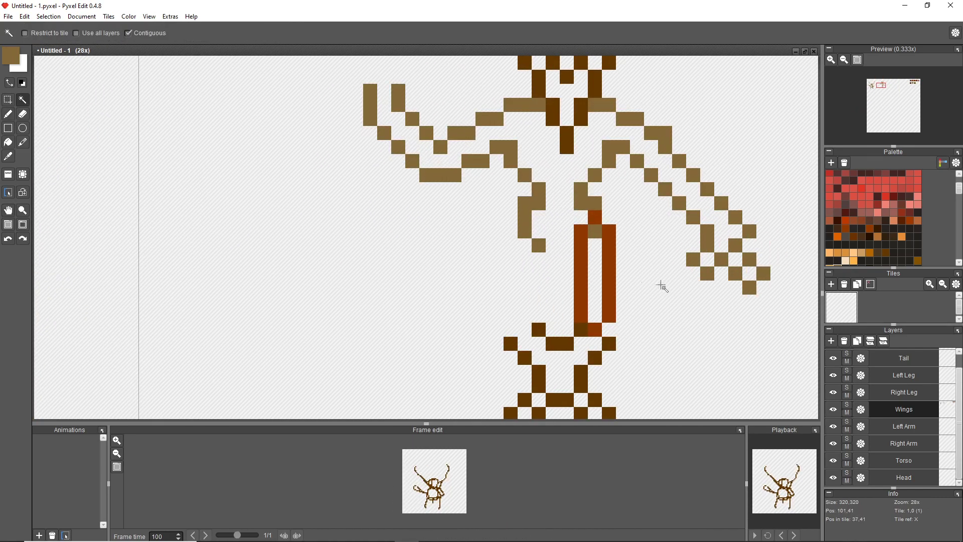
{"action": "scroll", "coordinate": [653, 273], "scroll_direction": "down", "scroll_amount": 3}
{"action": "key", "text": "ctrl+z"}
{"action": "key", "text": "ctrl+z"}
{"action": "scroll", "coordinate": [598, 295], "scroll_direction": "up", "scroll_amount": 2}
{"action": "key", "text": "b"}
{"action": "key", "text": "e"}
{"action": "mouse_move", "coordinate": [675, 218]}
{"action": "left_mouse_down"}
{"action": "mouse_move", "coordinate": [675, 273]}
{"action": "mouse_move", "coordinate": [684, 210]}
{"action": "left_mouse_up"}
{"action": "key", "text": "b"}
{"action": "scroll", "coordinate": [746, 260], "scroll_direction": "down", "scroll_amount": 3}
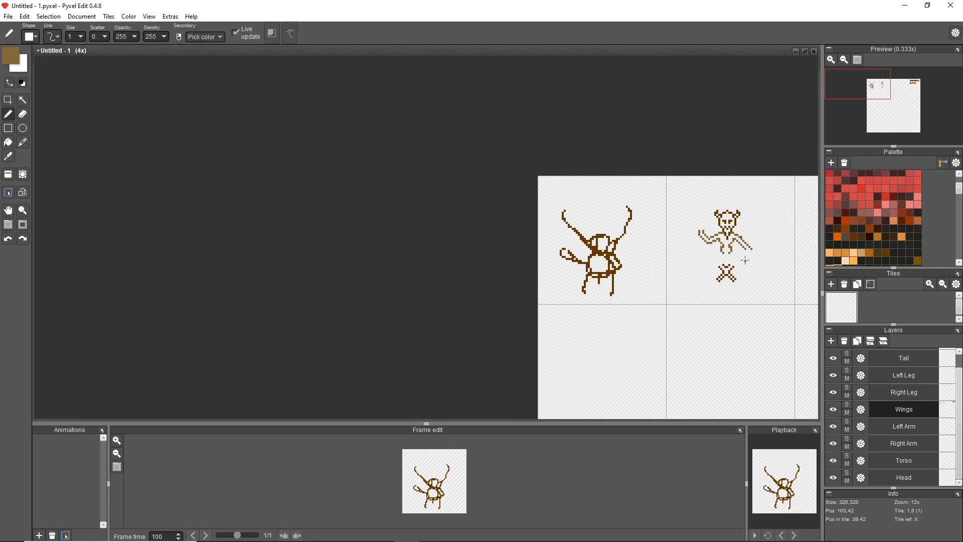
Close the torso base in olive brown and outline a bent thigh flaring from the left hip in bright rust brown.
{"action": "left_click_drag", "start_coordinate": [746, 260], "coordinate": [350, 254]}
{"action": "right_click", "coordinate": [716, 191]}
{"action": "scroll", "coordinate": [308, 254], "scroll_direction": "up", "scroll_amount": 5}
{"action": "mouse_move", "coordinate": [432, 196]}
{"action": "left_mouse_down"}
{"action": "mouse_move", "coordinate": [498, 276]}
{"action": "mouse_move", "coordinate": [448, 299]}
{"action": "mouse_move", "coordinate": [438, 267]}
{"action": "mouse_move", "coordinate": [401, 240]}
{"action": "mouse_move", "coordinate": [401, 205]}
{"action": "mouse_move", "coordinate": [469, 200]}
{"action": "mouse_move", "coordinate": [629, 253]}
{"action": "mouse_move", "coordinate": [502, 197]}
{"action": "mouse_move", "coordinate": [503, 208]}
{"action": "mouse_move", "coordinate": [553, 205]}
{"action": "left_mouse_up"}
{"action": "left_click", "coordinate": [553, 186], "text": "alt"}
{"action": "key", "text": "alt"}
{"action": "left_click", "coordinate": [482, 203], "text": "alt"}
{"action": "left_click", "coordinate": [496, 225]}
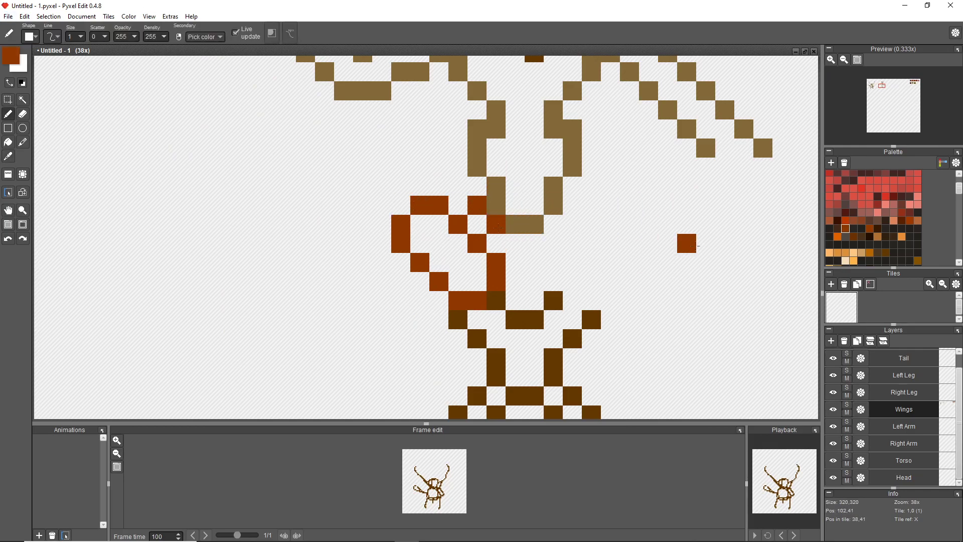
Outline the matching rust-brown bent thigh on the right hip, mirroring the left one.
{"action": "left_click", "coordinate": [609, 205]}
{"action": "left_click", "coordinate": [573, 205]}
{"action": "mouse_move", "coordinate": [628, 206]}
{"action": "left_mouse_down"}
{"action": "mouse_move", "coordinate": [622, 275]}
{"action": "mouse_move", "coordinate": [574, 296]}
{"action": "mouse_move", "coordinate": [555, 260]}
{"action": "mouse_move", "coordinate": [592, 225]}
{"action": "left_mouse_up"}
{"action": "left_click", "coordinate": [553, 224]}
{"action": "scroll", "coordinate": [691, 241], "scroll_direction": "down", "scroll_amount": 4}
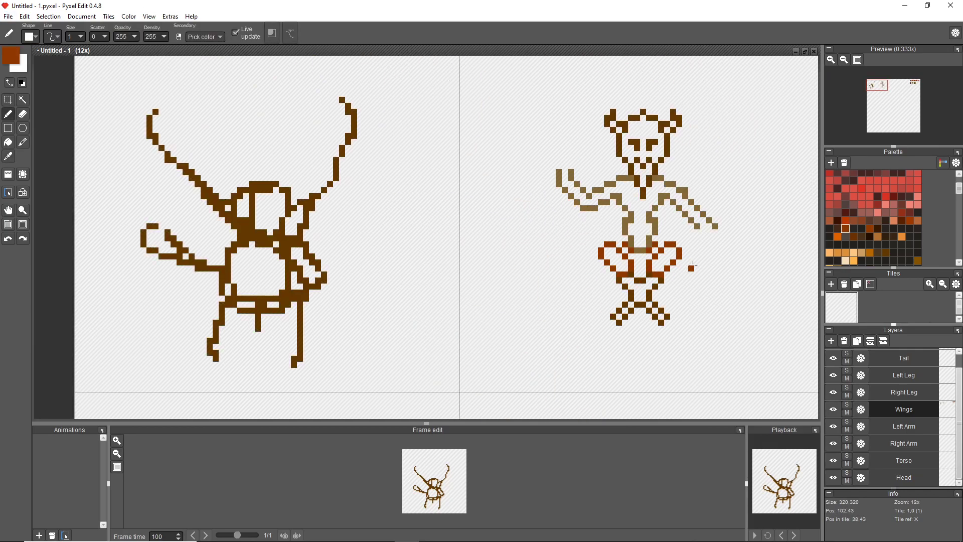
Erase the torso's bottom bar and move both legs up so the thighs overlap the hips.
{"action": "scroll", "coordinate": [690, 295], "scroll_direction": "up", "scroll_amount": 3}
{"action": "key", "text": "e"}
{"action": "mouse_move", "coordinate": [563, 127]}
{"action": "left_mouse_down"}
{"action": "mouse_move", "coordinate": [606, 141]}
{"action": "mouse_move", "coordinate": [606, 127]}
{"action": "left_mouse_up"}
{"action": "key", "text": "s"}
{"action": "mouse_move", "coordinate": [465, 127]}
{"action": "left_mouse_down"}
{"action": "mouse_move", "coordinate": [605, 141]}
{"action": "mouse_move", "coordinate": [712, 346]}
{"action": "left_mouse_up"}
{"action": "left_click_drag", "start_coordinate": [602, 265], "coordinate": [602, 209]}
{"action": "scroll", "coordinate": [678, 240], "scroll_direction": "down", "scroll_amount": 6}
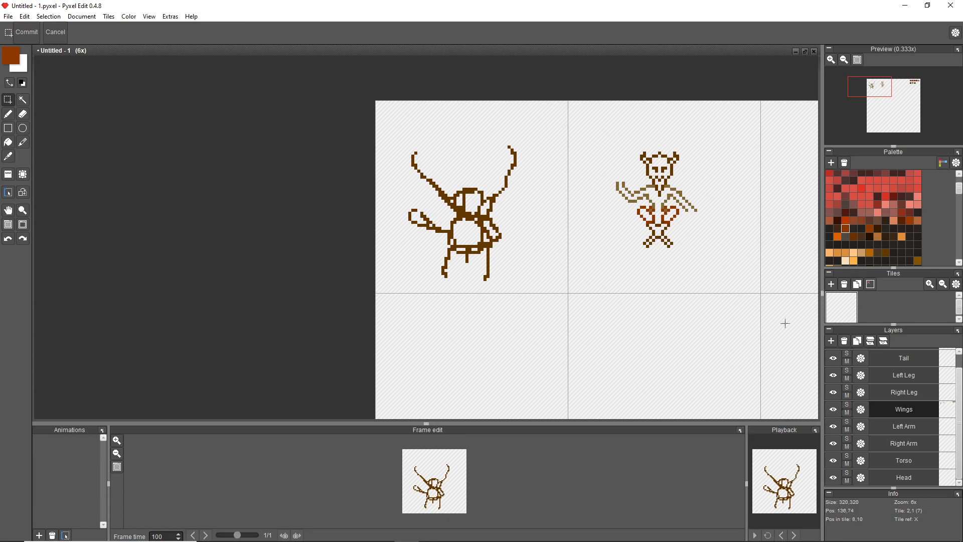
{"action": "scroll", "coordinate": [739, 212], "scroll_direction": "up", "scroll_amount": 3}
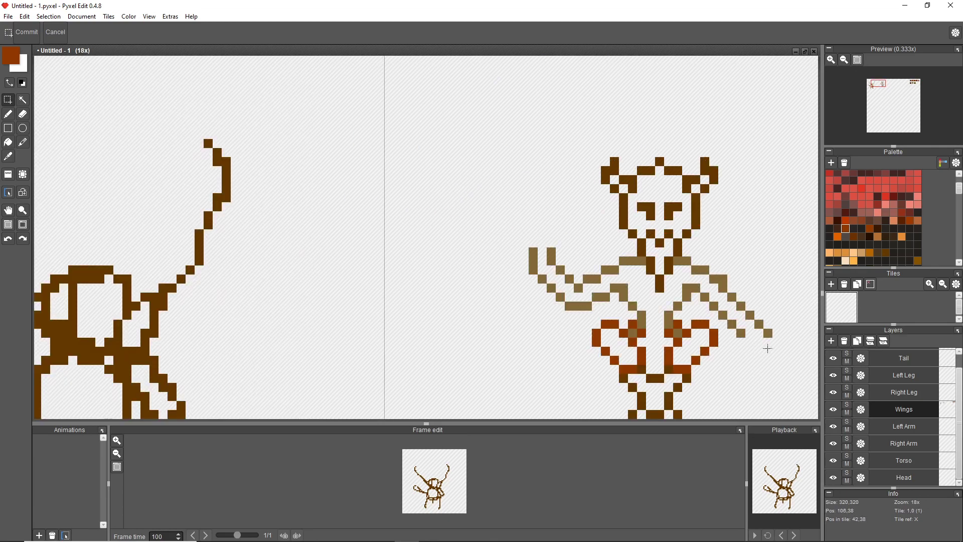
Draw a hand with a thumb and spread fingers in olive brown at the end of the lowered arm.
{"action": "key", "text": "b"}
{"action": "scroll", "coordinate": [596, 231], "scroll_direction": "down", "scroll_amount": 10}
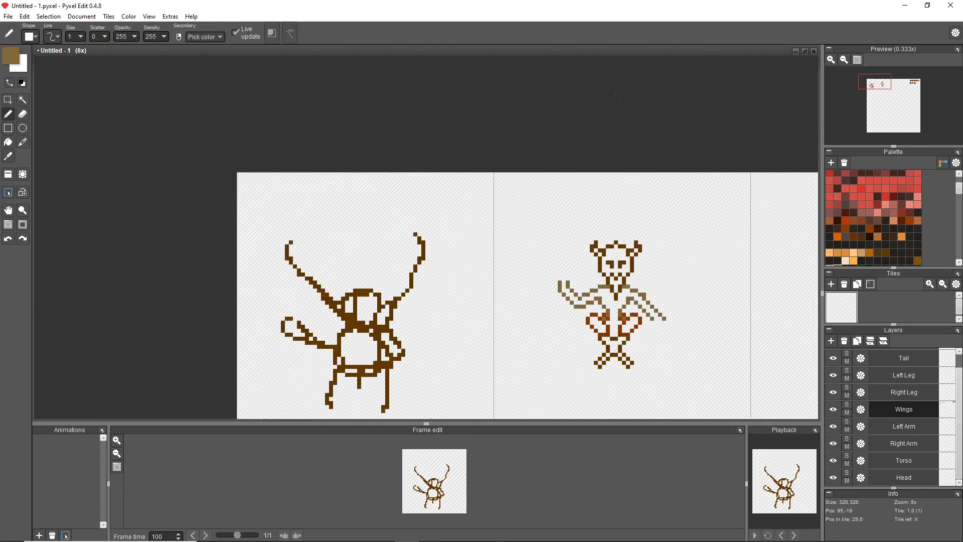
{"action": "key", "text": "s"}
{"action": "scroll", "coordinate": [643, 259], "scroll_direction": "up", "scroll_amount": 8}
{"action": "key", "text": "alt+d"}
{"action": "key", "text": "Escape"}
{"action": "key", "text": "b"}
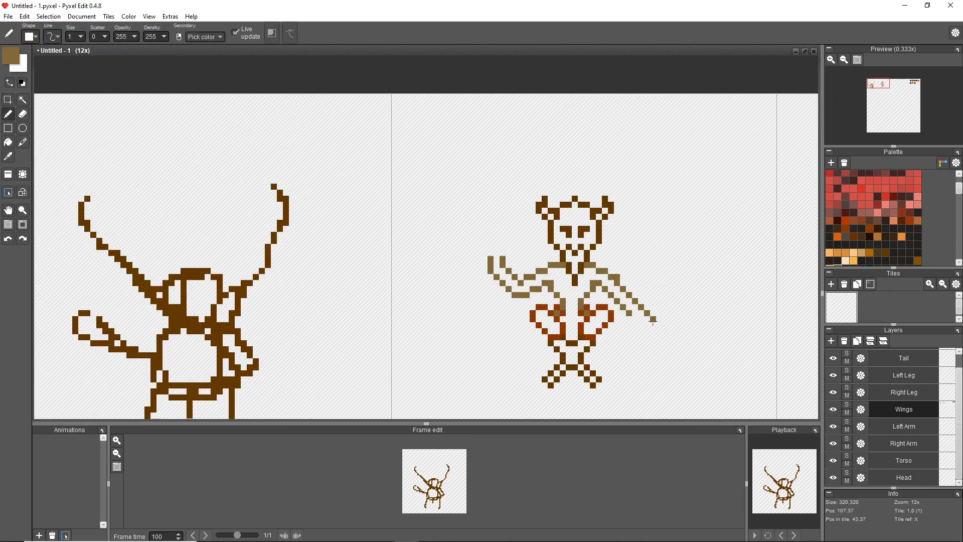
{"action": "key", "text": "ctrl+z"}
{"action": "scroll", "coordinate": [623, 319], "scroll_direction": "up", "scroll_amount": 2}
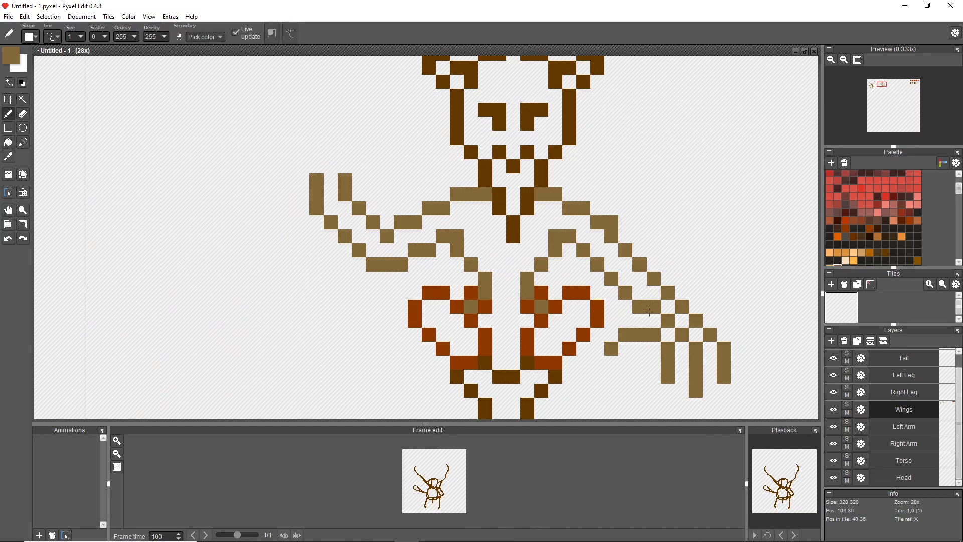
Draw long spread fingers and a thumb in olive brown on the raised hand.
{"action": "scroll", "coordinate": [424, 251], "scroll_direction": "down", "scroll_amount": 3}
{"action": "scroll", "coordinate": [537, 221], "scroll_direction": "up", "scroll_amount": 4}
{"action": "left_click_drag", "start_coordinate": [622, 233], "coordinate": [650, 201]}
{"action": "mouse_move", "coordinate": [567, 229]}
{"action": "left_mouse_down"}
{"action": "mouse_move", "coordinate": [537, 172]}
{"action": "mouse_move", "coordinate": [567, 163]}
{"action": "mouse_move", "coordinate": [574, 200]}
{"action": "mouse_move", "coordinate": [580, 196]}
{"action": "mouse_move", "coordinate": [574, 147]}
{"action": "left_mouse_up"}
{"action": "left_click_drag", "start_coordinate": [606, 216], "coordinate": [622, 160]}
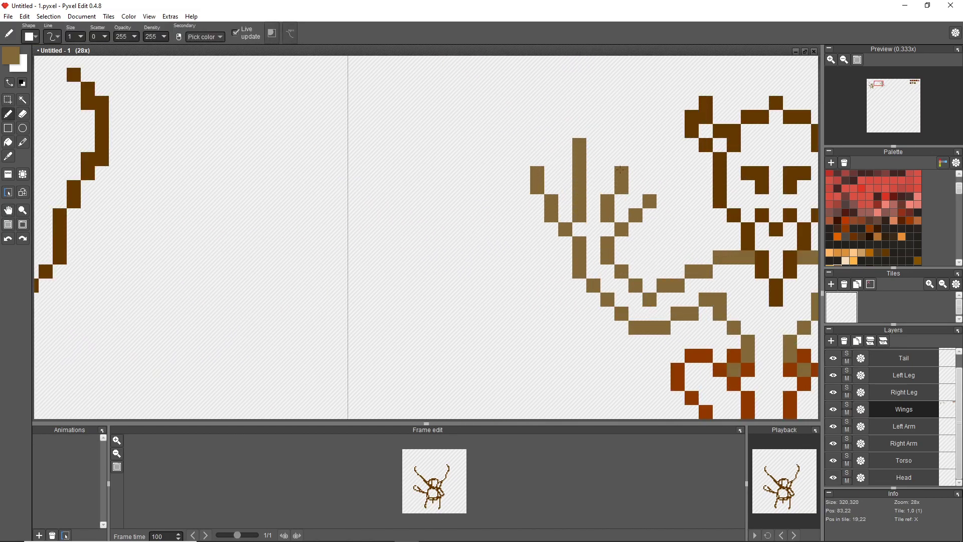
Fill the gaps inside both horns with olive-brown pixels.
{"action": "scroll", "coordinate": [654, 184], "scroll_direction": "down", "scroll_amount": 4}
{"action": "scroll", "coordinate": [653, 202], "scroll_direction": "up", "scroll_amount": 3}
{"action": "key", "text": "space"}
{"action": "mouse_move", "coordinate": [652, 202]}
{"action": "left_mouse_down"}
{"action": "mouse_move", "coordinate": [647, 357]}
{"action": "mouse_move", "coordinate": [665, 248]}
{"action": "mouse_move", "coordinate": [664, 187]}
{"action": "left_mouse_up"}
{"action": "key", "text": "space"}
{"action": "left_click_drag", "start_coordinate": [672, 135], "coordinate": [637, 177]}
{"action": "key", "text": "w"}
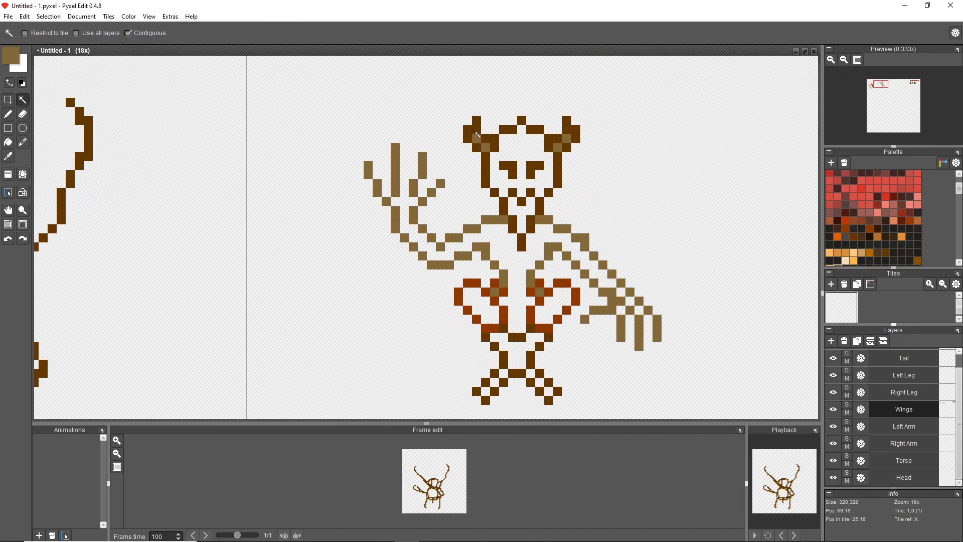
Erase the surplus shoulder pixels beside the neck.
{"action": "key", "text": "e"}
{"action": "scroll", "coordinate": [583, 203], "scroll_direction": "up", "scroll_amount": 1}
{"action": "key", "text": "space"}
{"action": "mouse_move", "coordinate": [583, 203]}
{"action": "left_mouse_down"}
{"action": "mouse_move", "coordinate": [497, 155]}
{"action": "mouse_move", "coordinate": [602, 198]}
{"action": "left_mouse_up"}
{"action": "left_click", "coordinate": [531, 229]}
Erase the eyes and mouth and lower the head outline closer to the shoulders.
{"action": "key", "text": "w"}
{"action": "left_click", "coordinate": [511, 122]}
{"action": "key", "text": "ctrl+d"}
{"action": "key", "text": "s"}
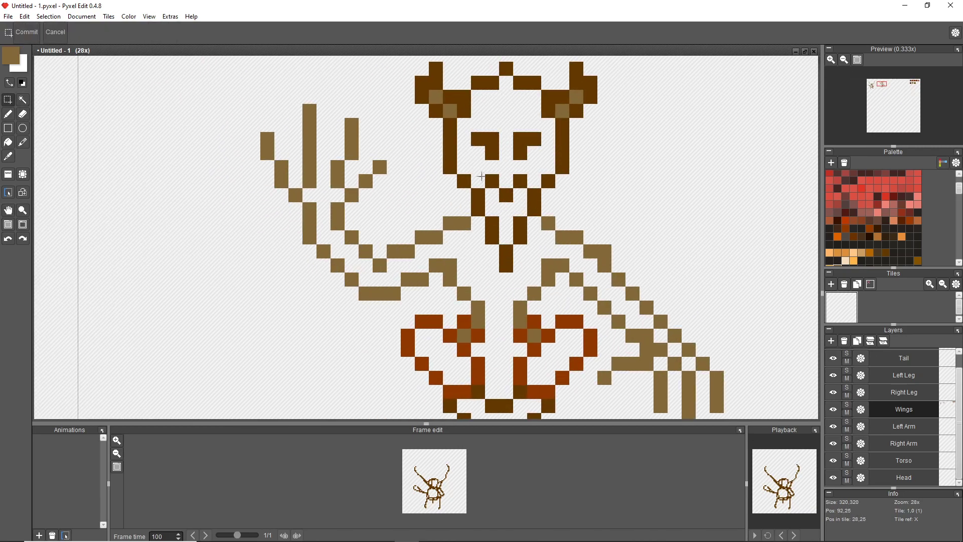
{"action": "left_click_drag", "start_coordinate": [436, 97], "coordinate": [576, 209]}
{"action": "mouse_move", "coordinate": [422, 69]}
{"action": "left_mouse_down"}
{"action": "mouse_move", "coordinate": [436, 96]}
{"action": "mouse_move", "coordinate": [535, 97]}
{"action": "left_mouse_up"}
{"action": "left_click_drag", "start_coordinate": [506, 68], "coordinate": [506, 83]}
{"action": "left_click_drag", "start_coordinate": [522, 222], "coordinate": [493, 264]}
{"action": "left_click_drag", "start_coordinate": [655, 188], "coordinate": [651, 214]}
{"action": "scroll", "coordinate": [655, 187], "scroll_direction": "down", "scroll_amount": 4}
{"action": "scroll", "coordinate": [655, 103], "scroll_direction": "up", "scroll_amount": 5}
Add simple olive-brown pixels inside the head outline for two eyes and a nose.
{"action": "key", "text": "b"}
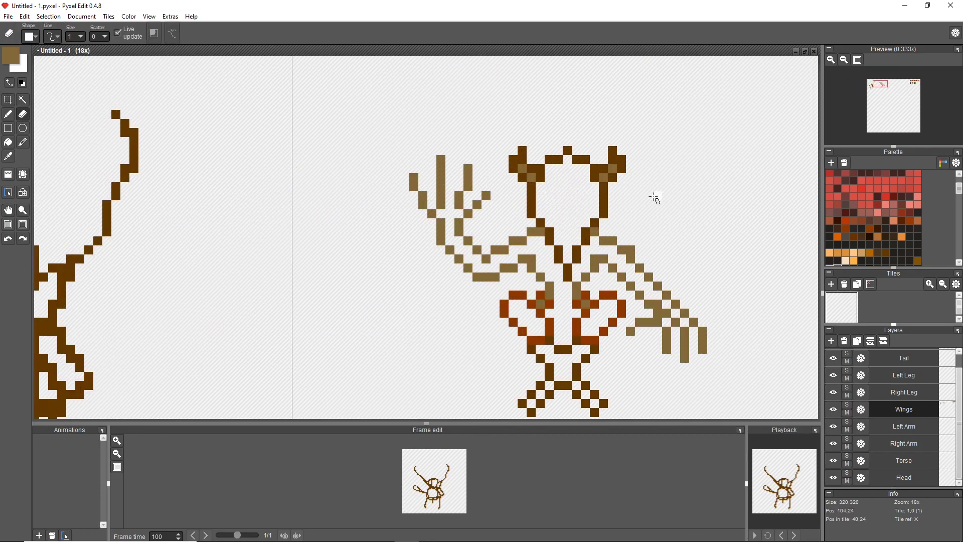
{"action": "scroll", "coordinate": [559, 217], "scroll_direction": "up", "scroll_amount": 3}
{"action": "left_click", "coordinate": [559, 196]}
{"action": "left_click", "coordinate": [586, 196]}
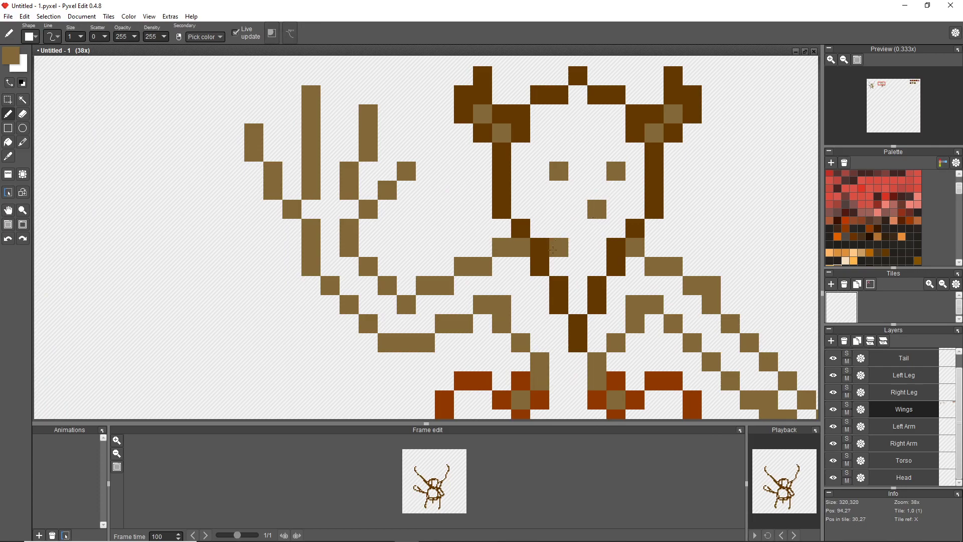
{"action": "scroll", "coordinate": [724, 200], "scroll_direction": "down", "scroll_amount": 6}
{"action": "scroll", "coordinate": [776, 254], "scroll_direction": "up", "scroll_amount": 2}
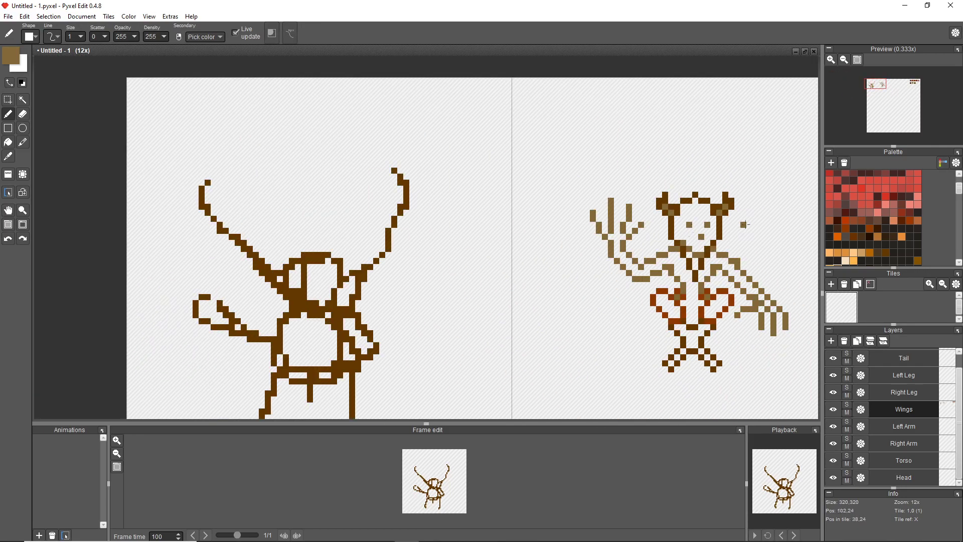
{"action": "scroll", "coordinate": [766, 206], "scroll_direction": "down", "scroll_amount": 2}
{"action": "scroll", "coordinate": [750, 192], "scroll_direction": "up", "scroll_amount": 3}
Pick the dark reddish-brown swatch from the lower row of the reference colours.
{"action": "scroll", "coordinate": [750, 194], "scroll_direction": "down", "scroll_amount": 3}
{"action": "scroll", "coordinate": [780, 233], "scroll_direction": "up", "scroll_amount": 3}
{"action": "scroll", "coordinate": [556, 169], "scroll_direction": "down", "scroll_amount": 5}
{"action": "scroll", "coordinate": [732, 169], "scroll_direction": "up", "scroll_amount": 2}
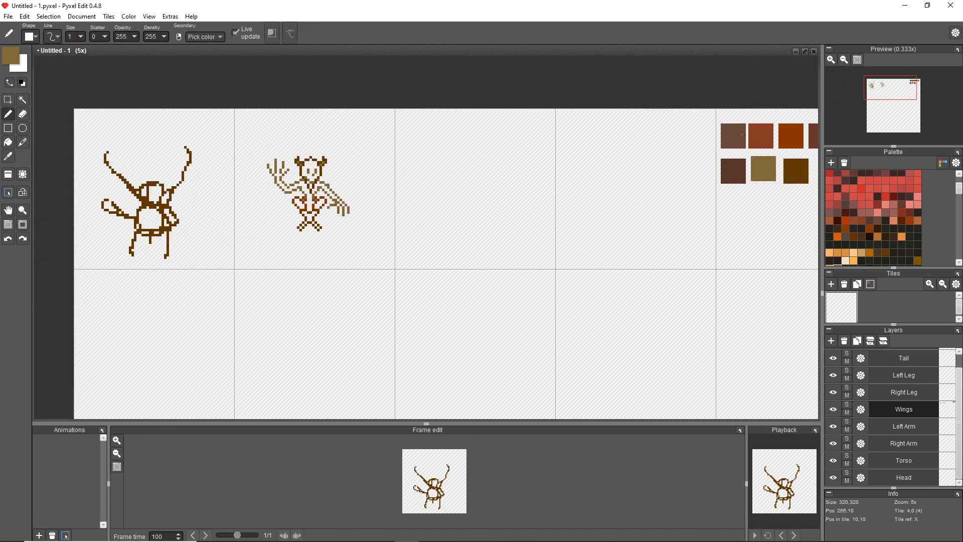
{"action": "right_click", "coordinate": [732, 170]}
{"action": "scroll", "coordinate": [301, 165], "scroll_direction": "up", "scroll_amount": 1}
Undo the trial wing strokes around the raised arm.
{"action": "scroll", "coordinate": [301, 165], "scroll_direction": "up", "scroll_amount": 1}
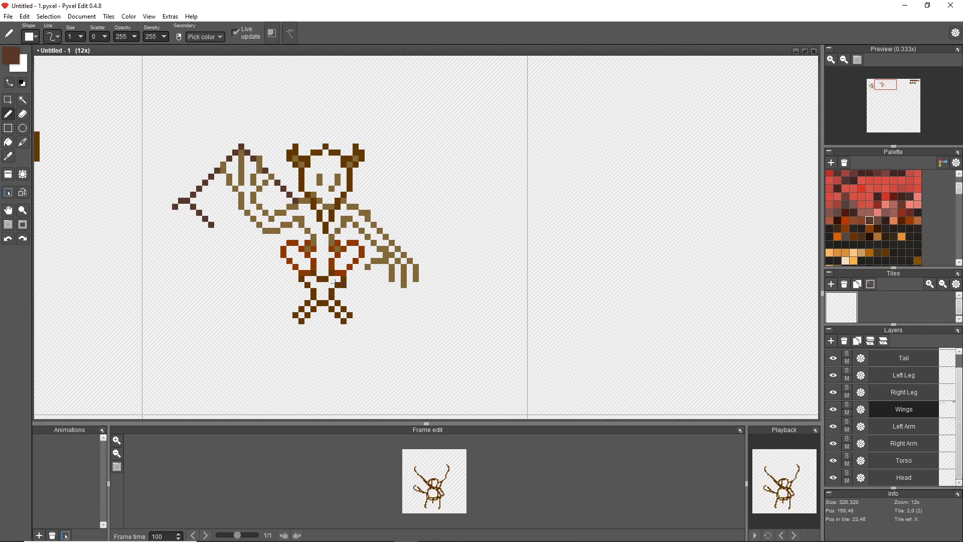
{"action": "key", "text": "ctrl+z"}
{"action": "key", "text": "ctrl+z"}
{"action": "key", "text": "ctrl+z"}
{"action": "key", "text": "ctrl+z"}
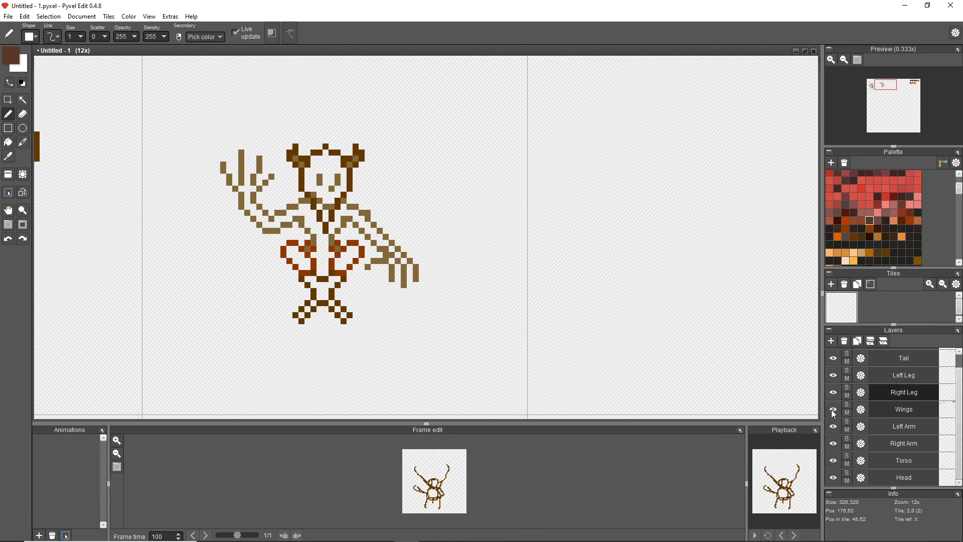
Hide the Wings layer and sketch a pair of dark reddish-brown wing outlines on the Right Leg layer.
{"action": "left_click", "coordinate": [834, 410]}
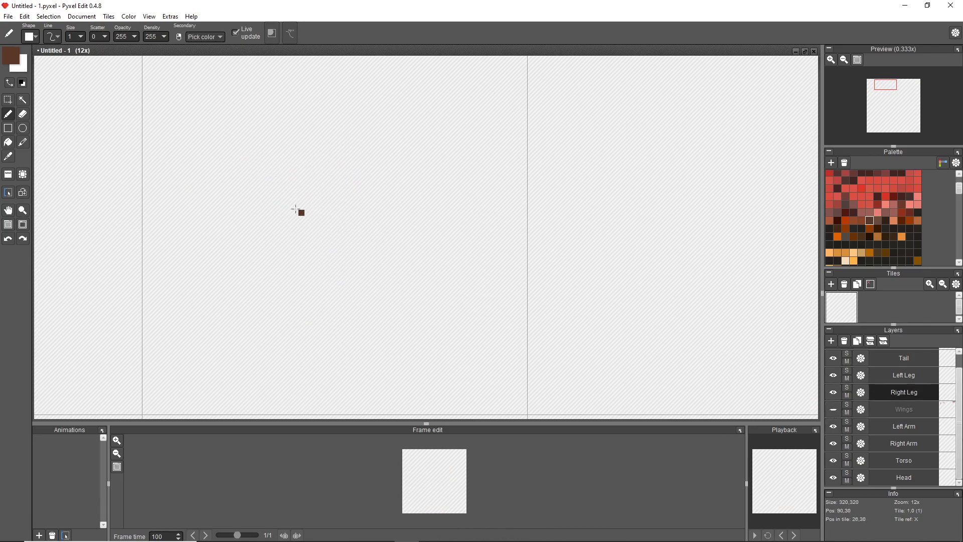
{"action": "left_click_drag", "start_coordinate": [301, 213], "coordinate": [254, 147]}
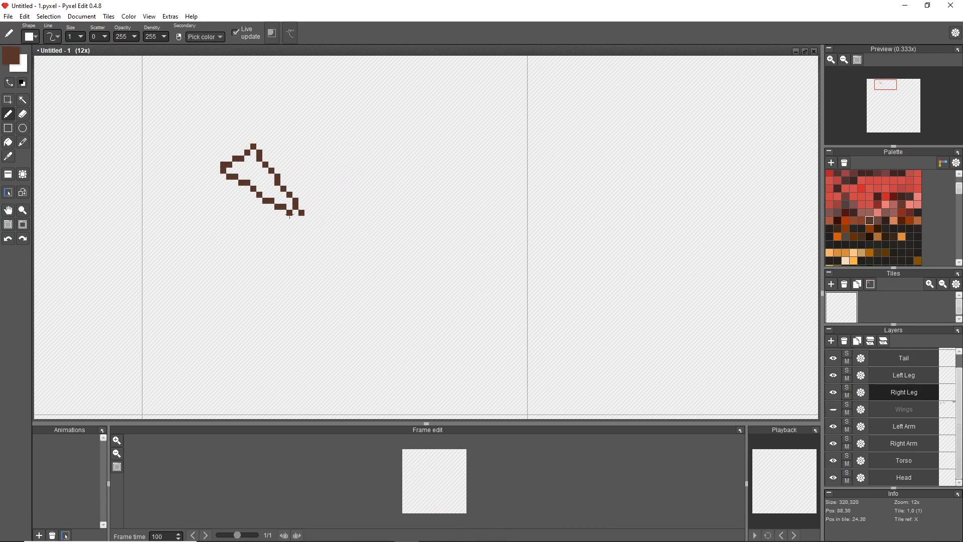
{"action": "left_click_drag", "start_coordinate": [336, 208], "coordinate": [378, 145]}
{"action": "left_click_drag", "start_coordinate": [416, 176], "coordinate": [341, 210]}
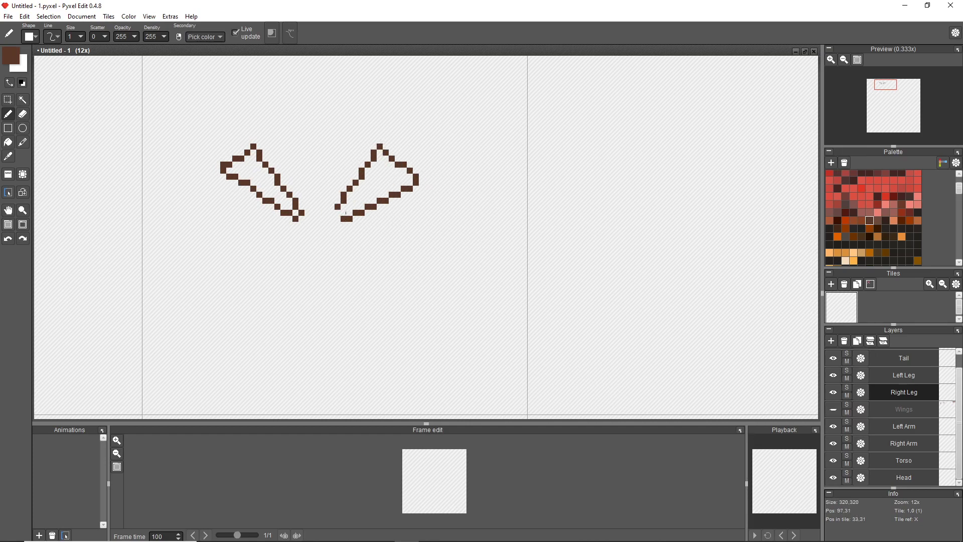
Select both wing outlines, show the Wings layer again, and nudge the wings into place behind the demon's shoulders.
{"action": "left_click", "coordinate": [833, 409]}
{"action": "left_click", "coordinate": [833, 409]}
{"action": "left_click", "coordinate": [248, 284]}
{"action": "key", "text": "s"}
{"action": "left_click_drag", "start_coordinate": [203, 120], "coordinate": [430, 233]}
{"action": "left_click_drag", "start_coordinate": [323, 196], "coordinate": [327, 183]}
{"action": "left_click", "coordinate": [833, 409]}
{"action": "left_click_drag", "start_coordinate": [380, 200], "coordinate": [382, 205]}
{"action": "left_click", "coordinate": [890, 409]}
{"action": "scroll", "coordinate": [654, 148], "scroll_direction": "down", "scroll_amount": 2}
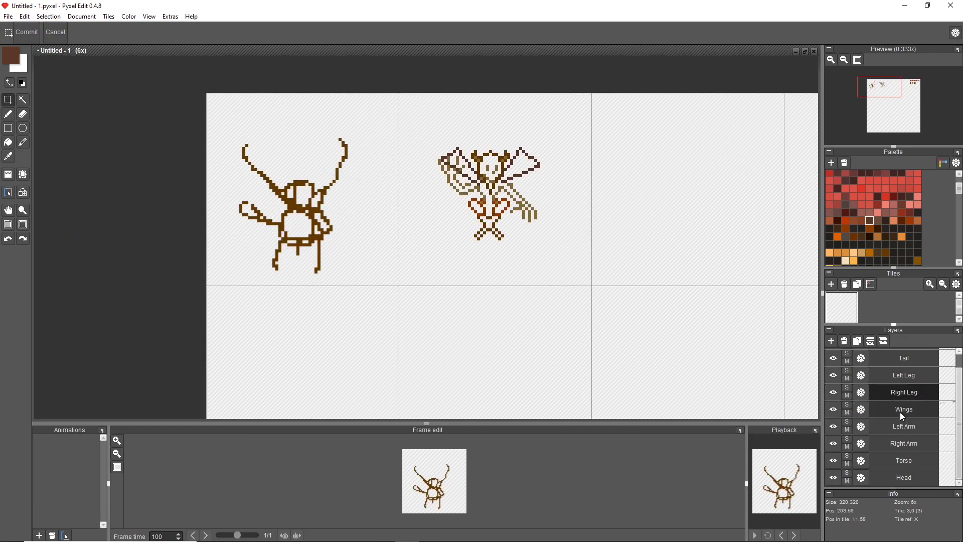
Sample the olive-brown of the raised hand for the Pen on the Wings layer.
{"action": "scroll", "coordinate": [524, 141], "scroll_direction": "up", "scroll_amount": 3}
{"action": "key", "text": "b"}
{"action": "left_click", "coordinate": [300, 182], "text": "alt"}
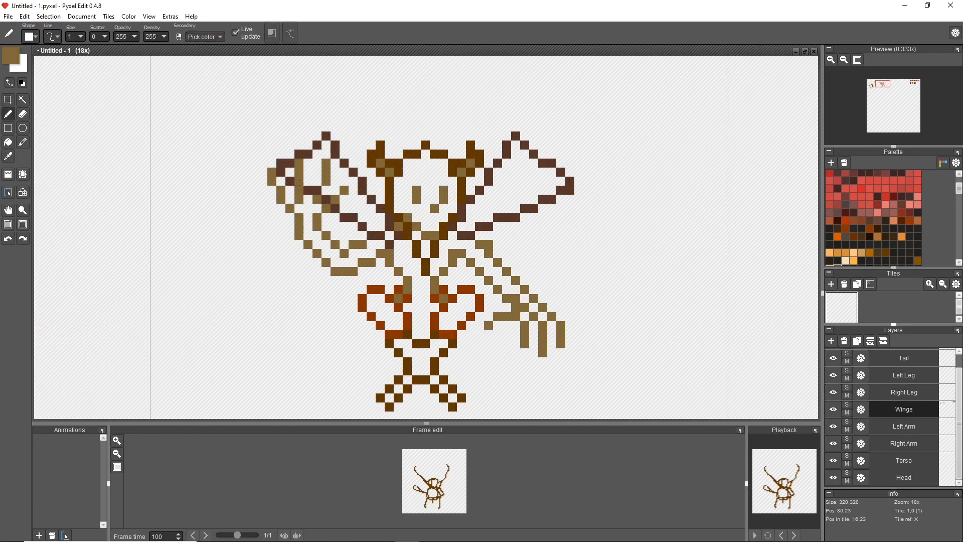
{"action": "left_click_drag", "start_coordinate": [624, 318], "coordinate": [622, 319]}
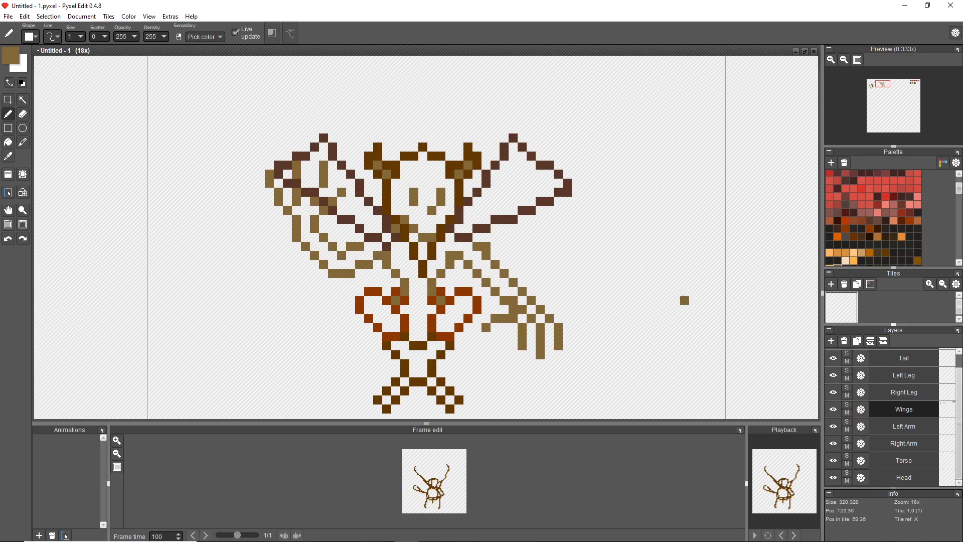
Try copying both wing outlines from the Right Leg layer to the Left Arm layer, and undo the attempt.
{"action": "left_click", "coordinate": [901, 393]}
{"action": "left_click", "coordinate": [834, 409]}
{"action": "key", "text": "s"}
{"action": "left_click_drag", "start_coordinate": [269, 119], "coordinate": [576, 255]}
{"action": "key", "text": "ctrl+c"}
{"action": "left_click", "coordinate": [892, 429]}
{"action": "key", "text": "ctrl+v"}
{"action": "key", "text": "ctrl+z"}
{"action": "key", "text": "ctrl+z"}
{"action": "left_click", "coordinate": [905, 427]}
{"action": "left_click", "coordinate": [835, 410]}
{"action": "left_click", "coordinate": [832, 392]}
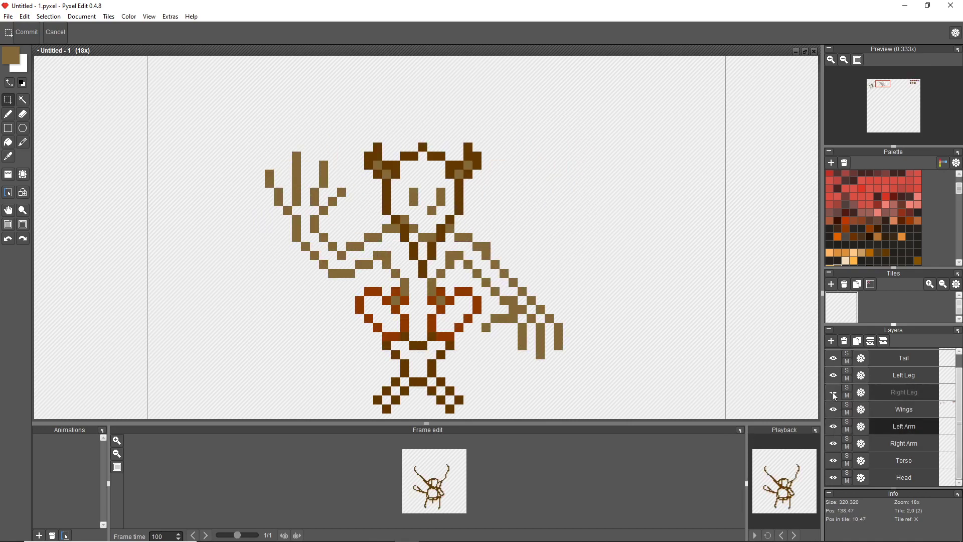
Copy both wing outlines from the Right Leg layer again and paste them with the Left Arm, Right Leg and Wings layers hidden.
{"action": "left_click", "coordinate": [834, 392]}
{"action": "left_click", "coordinate": [901, 393]}
{"action": "left_click", "coordinate": [833, 409]}
{"action": "left_click_drag", "start_coordinate": [247, 106], "coordinate": [581, 269]}
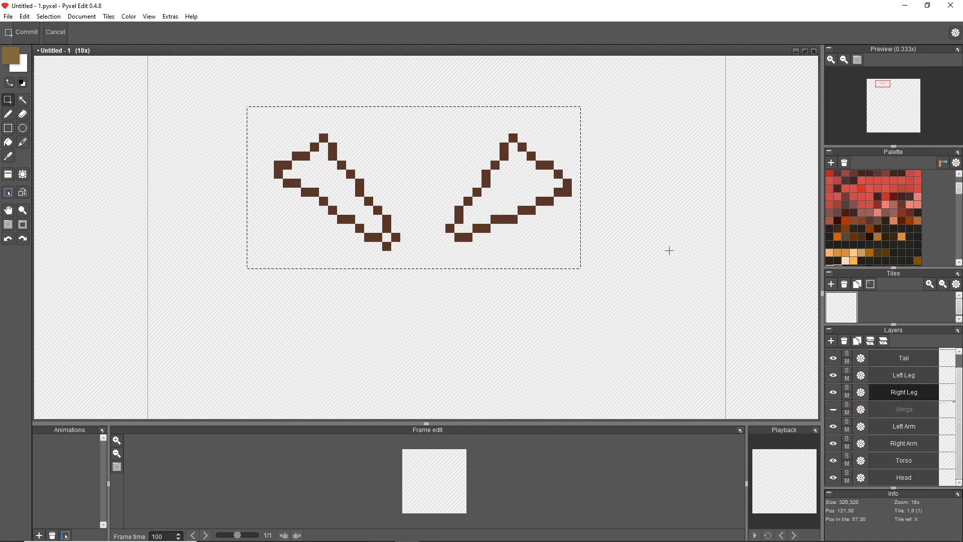
{"action": "left_click", "coordinate": [896, 427]}
{"action": "left_click", "coordinate": [834, 393]}
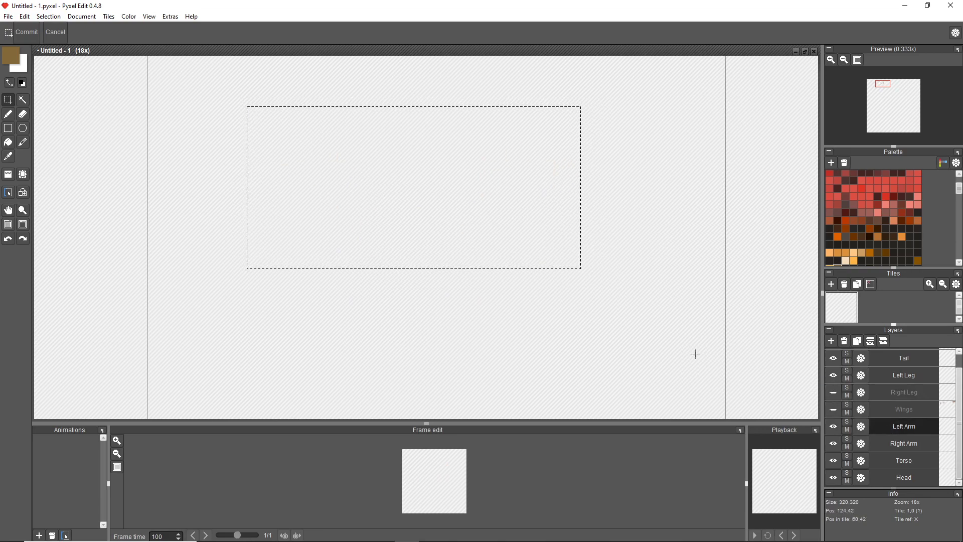
{"action": "key", "text": "ctrl+v"}
{"action": "left_click", "coordinate": [836, 393]}
{"action": "left_click", "coordinate": [834, 426]}
{"action": "left_click", "coordinate": [834, 393]}
{"action": "left_click", "coordinate": [832, 396]}
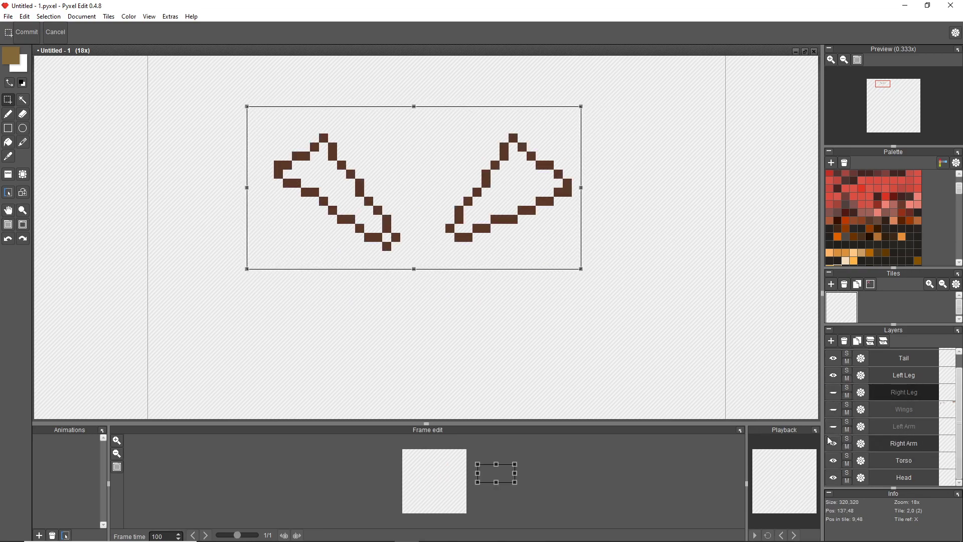
{"action": "left_click", "coordinate": [467, 288]}
Delete the selected wing outlines on the Right Leg layer and show the hidden layers again.
{"action": "scroll", "coordinate": [467, 289], "scroll_direction": "down", "scroll_amount": 6}
{"action": "left_click", "coordinate": [831, 393]}
{"action": "left_click_drag", "start_coordinate": [411, 242], "coordinate": [501, 287]}
{"action": "key", "text": "Delete"}
{"action": "left_click", "coordinate": [833, 426]}
{"action": "left_click", "coordinate": [834, 410]}
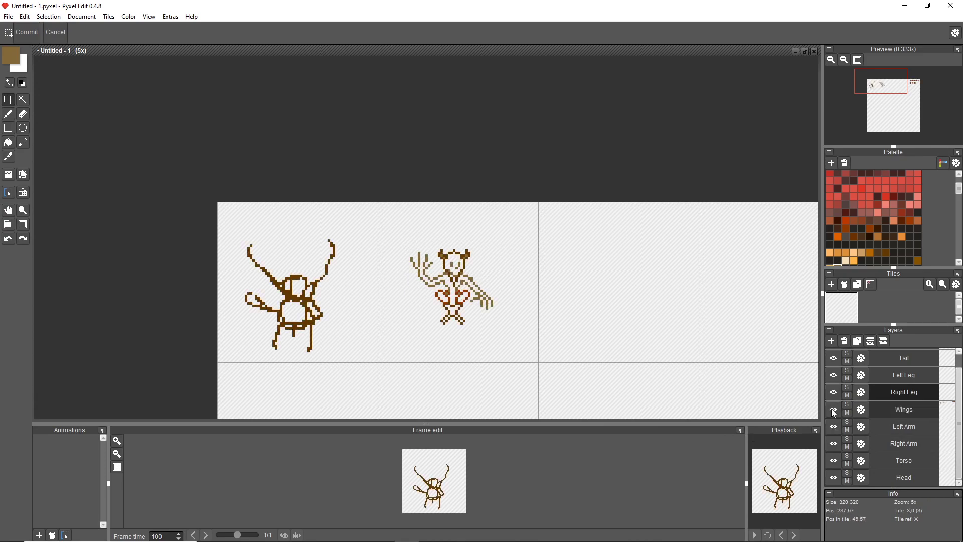
Undo the deletion of the wing outlines and show the Left Arm and Wings layers again.
{"action": "left_click", "coordinate": [833, 410]}
{"action": "left_click", "coordinate": [834, 410]}
{"action": "key", "text": "ctrl+z"}
{"action": "key", "text": "ctrl+z"}
{"action": "key", "text": "ctrl+z"}
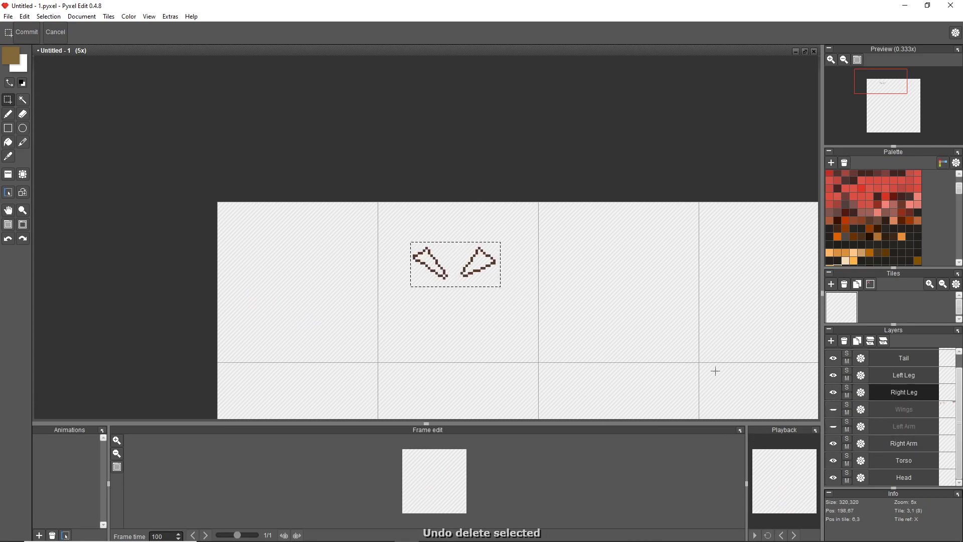
{"action": "left_click", "coordinate": [833, 426]}
{"action": "left_click", "coordinate": [833, 410]}
{"action": "left_click", "coordinate": [833, 393]}
{"action": "left_click", "coordinate": [833, 395]}
Erase the wing pixels that overlap the demon's neck and shoulders on the Right Leg layer.
{"action": "scroll", "coordinate": [455, 249], "scroll_direction": "up", "scroll_amount": 6}
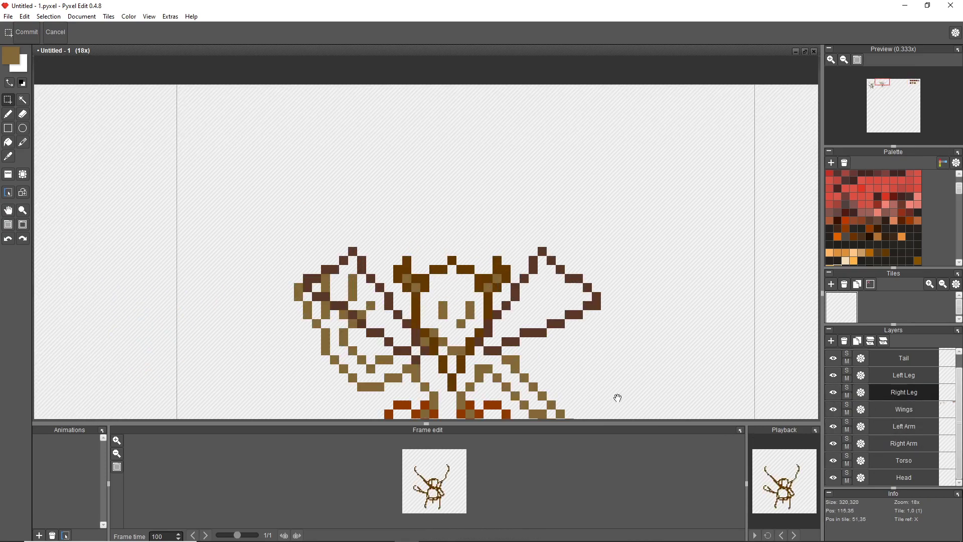
{"action": "left_click_drag", "start_coordinate": [656, 409], "coordinate": [682, 281]}
{"action": "key", "text": "e"}
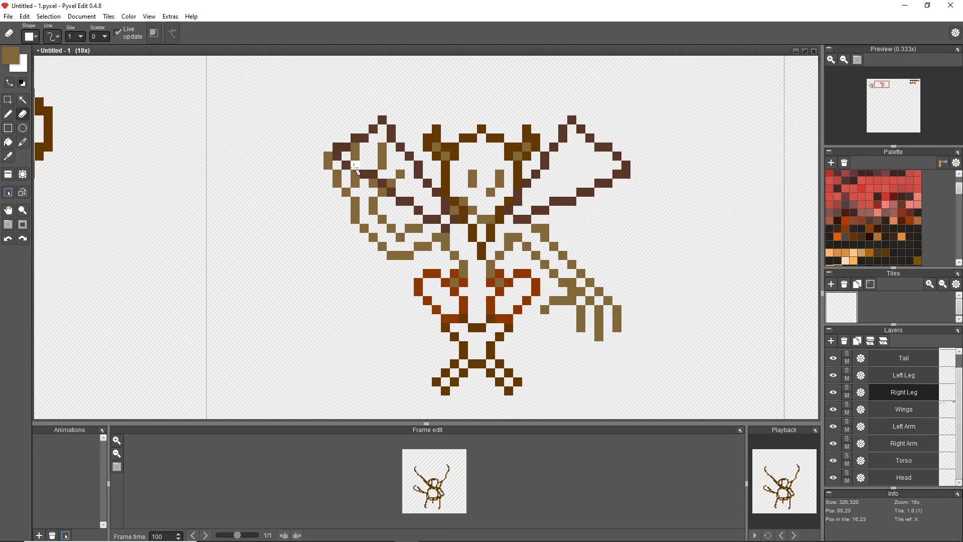
{"action": "scroll", "coordinate": [576, 288], "scroll_direction": "up", "scroll_amount": 5}
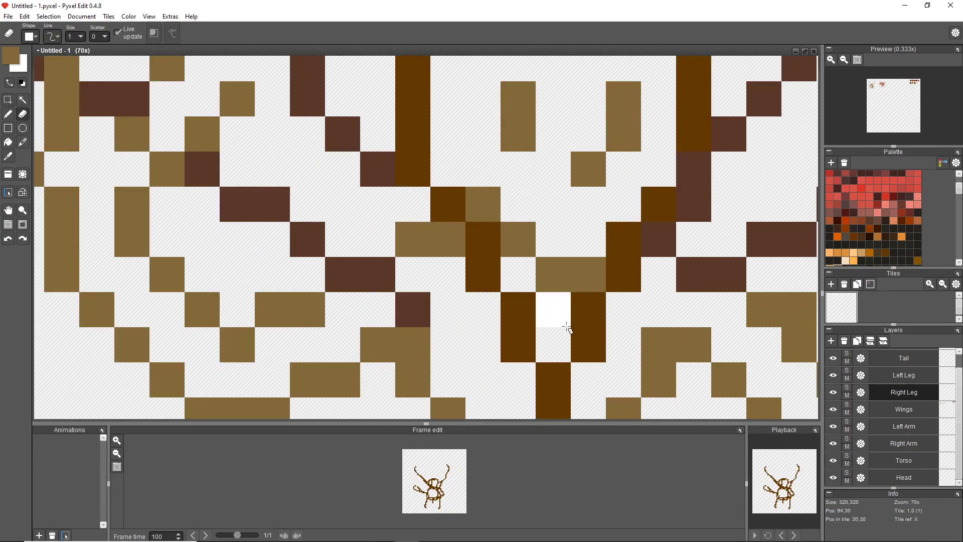
{"action": "scroll", "coordinate": [763, 248], "scroll_direction": "down", "scroll_amount": 6}
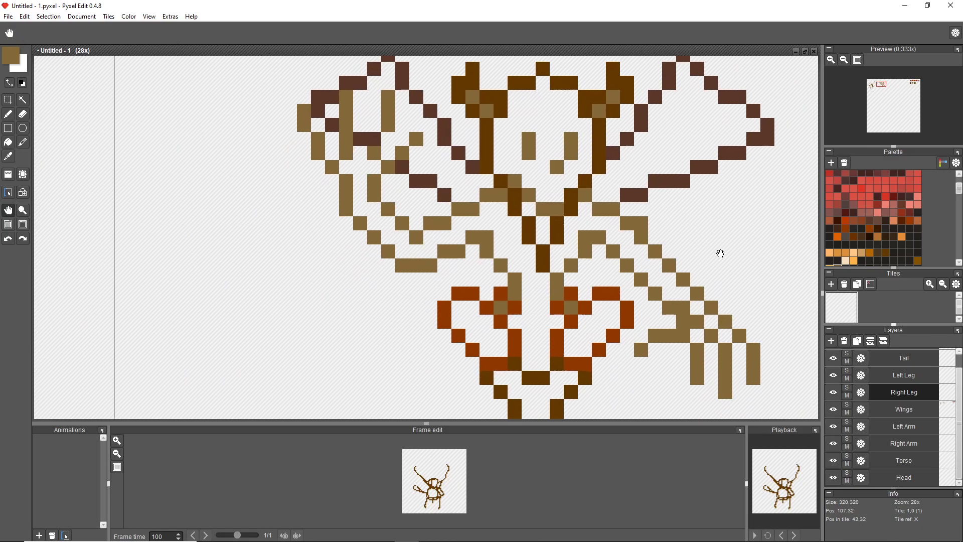
Paint the demon's eyes and mouth with the bright orange swatch on the Right Leg layer.
{"action": "scroll", "coordinate": [530, 220], "scroll_direction": "up", "scroll_amount": 5}
{"action": "left_click", "coordinate": [838, 237]}
{"action": "key", "text": "b"}
{"action": "left_click_drag", "start_coordinate": [433, 167], "coordinate": [489, 207]}
{"action": "left_click_drag", "start_coordinate": [488, 152], "coordinate": [507, 113]}
{"action": "left_click_drag", "start_coordinate": [451, 132], "coordinate": [450, 113]}
{"action": "scroll", "coordinate": [639, 227], "scroll_direction": "down", "scroll_amount": 5}
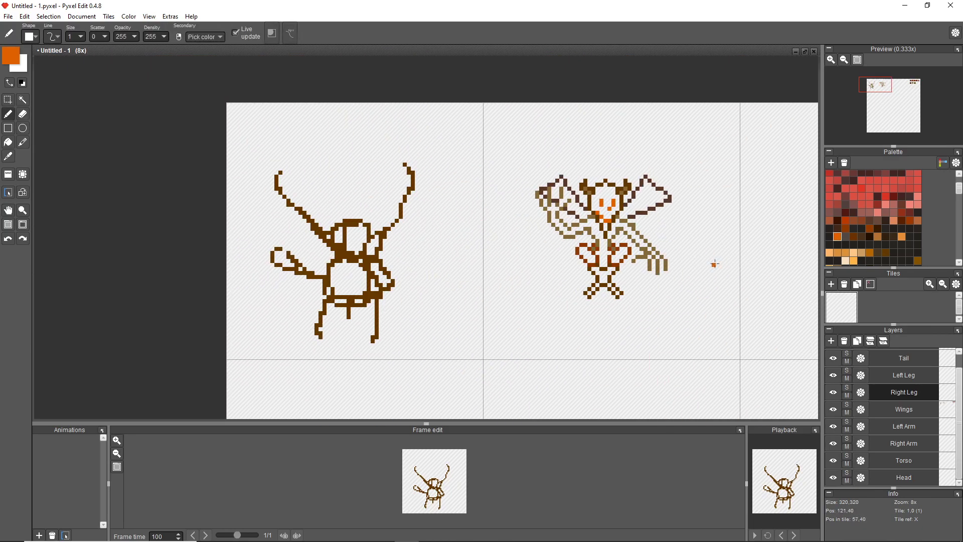
Undo the trial orange strokes on the demon's face.
{"action": "left_click_drag", "start_coordinate": [714, 264], "coordinate": [622, 204]}
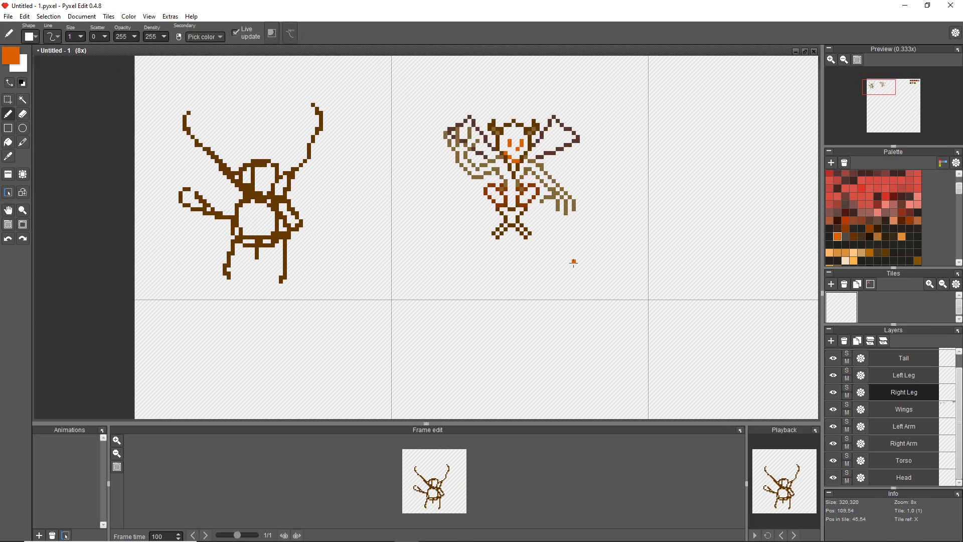
{"action": "scroll", "coordinate": [546, 185], "scroll_direction": "up", "scroll_amount": 5}
{"action": "left_click_drag", "start_coordinate": [486, 123], "coordinate": [523, 161]}
{"action": "scroll", "coordinate": [746, 147], "scroll_direction": "down", "scroll_amount": 6}
{"action": "left_click_drag", "start_coordinate": [779, 130], "coordinate": [698, 150]}
{"action": "key", "text": "ctrl+z"}
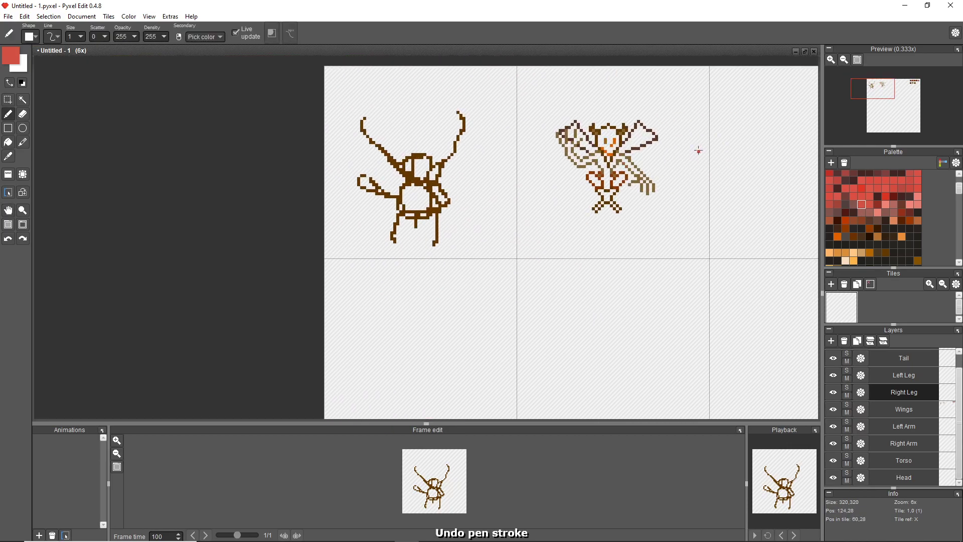
{"action": "left_click", "coordinate": [22, 239]}
{"action": "scroll", "coordinate": [625, 209], "scroll_direction": "up", "scroll_amount": 1}
{"action": "left_click_drag", "start_coordinate": [664, 245], "coordinate": [664, 239]}
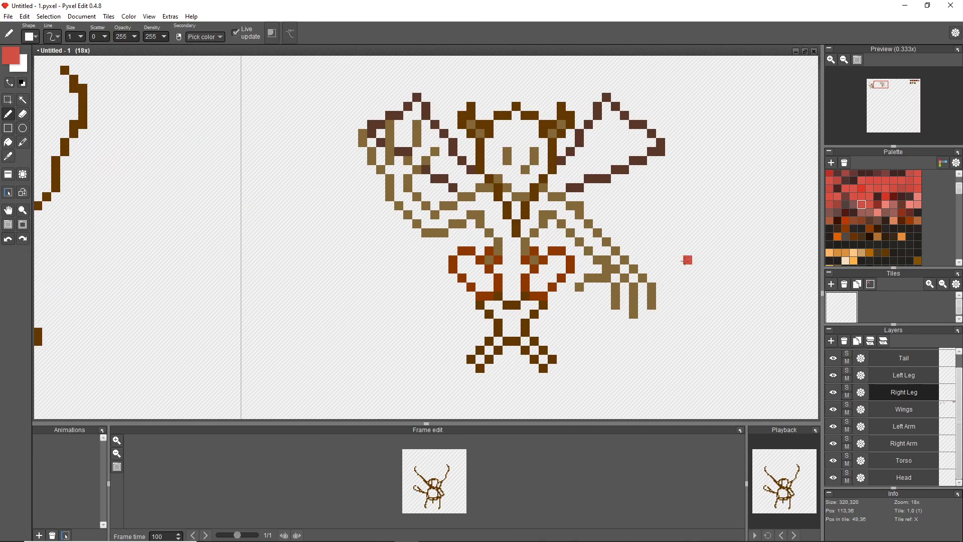
Sketch a light red tail curving down and up from the demon's hip beneath the raised arm, with the Wings layer selected.
{"action": "scroll", "coordinate": [892, 427], "scroll_direction": "up", "scroll_amount": 1}
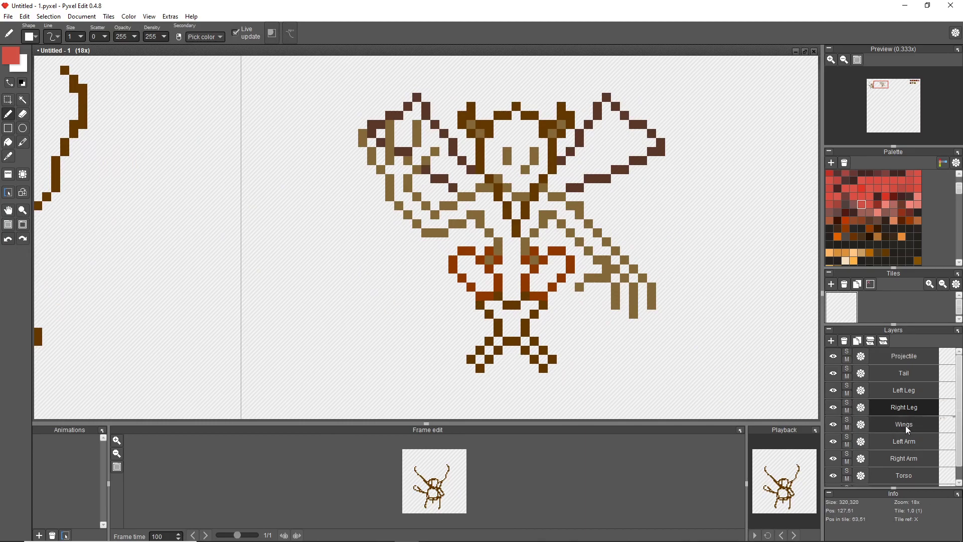
{"action": "left_click", "coordinate": [907, 424]}
{"action": "left_click_drag", "start_coordinate": [405, 256], "coordinate": [381, 224]}
{"action": "scroll", "coordinate": [688, 329], "scroll_direction": "down", "scroll_amount": 3}
{"action": "scroll", "coordinate": [692, 331], "scroll_direction": "up", "scroll_amount": 3}
{"action": "scroll", "coordinate": [695, 331], "scroll_direction": "down", "scroll_amount": 1}
Put the light red tail on the Tail layer and check it by toggling the Wings layer's visibility.
{"action": "left_click", "coordinate": [898, 376]}
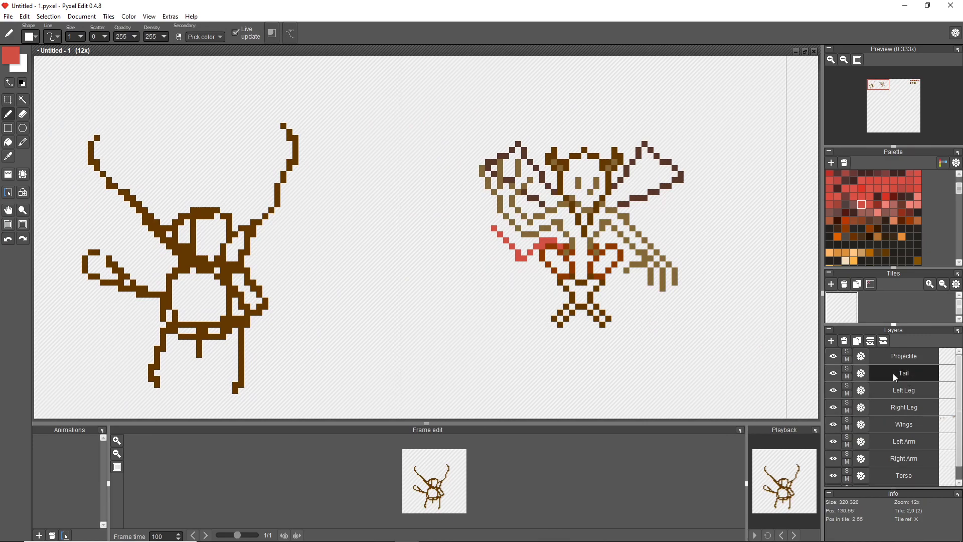
{"action": "left_click", "coordinate": [833, 425]}
{"action": "left_click", "coordinate": [833, 426]}
Trace the left leg on the Left Leg layer using the sampled rust and dark brown, checking against the Tail and Wings layers.
{"action": "left_click", "coordinate": [897, 394]}
{"action": "scroll", "coordinate": [577, 294], "scroll_direction": "up", "scroll_amount": 4}
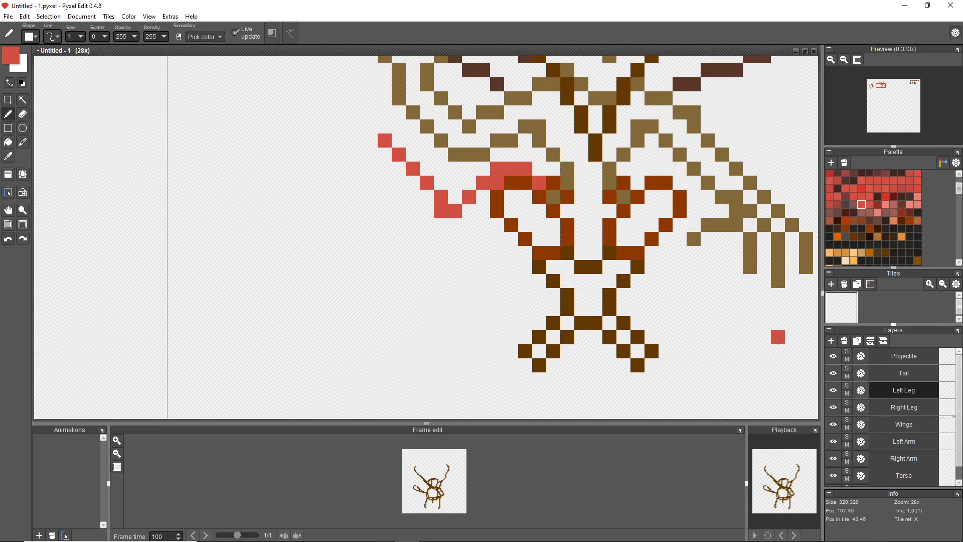
{"action": "left_click", "coordinate": [565, 228], "text": "alt"}
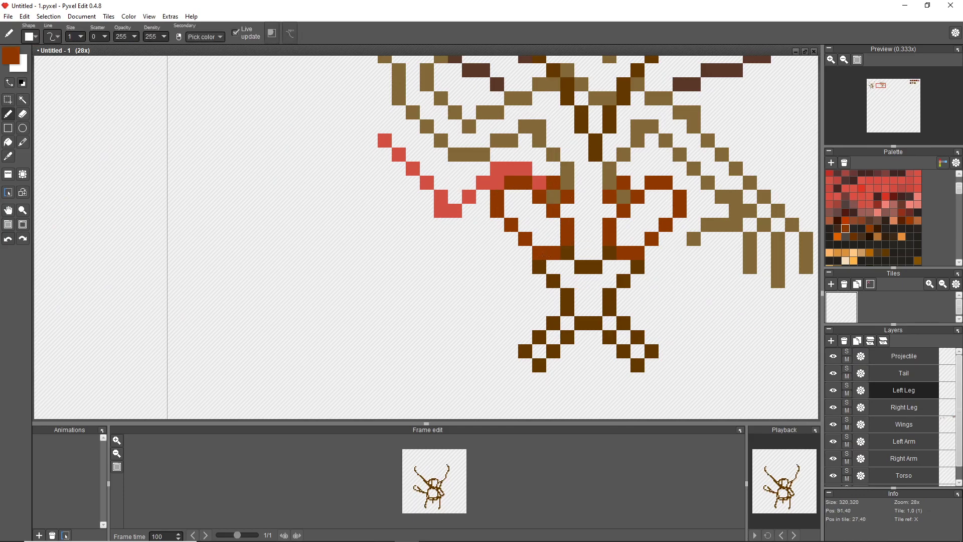
{"action": "left_click", "coordinate": [833, 374]}
{"action": "left_click", "coordinate": [833, 424]}
{"action": "left_click", "coordinate": [833, 374]}
{"action": "left_click", "coordinate": [834, 426]}
{"action": "left_click", "coordinate": [549, 280], "text": "alt"}
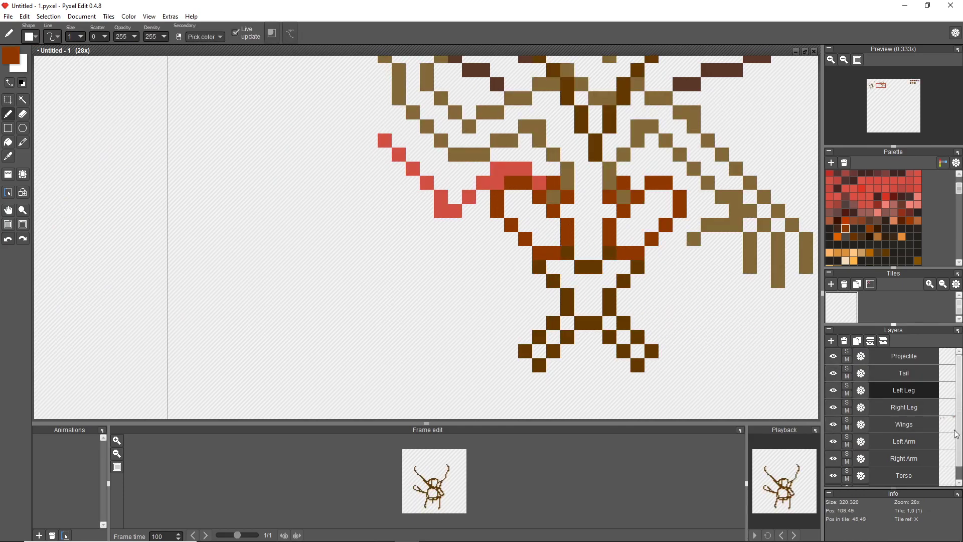
Trace the right leg on the Right Leg layer in dark brown and rust, toggling the Wings layer to check coverage.
{"action": "left_click", "coordinate": [899, 408]}
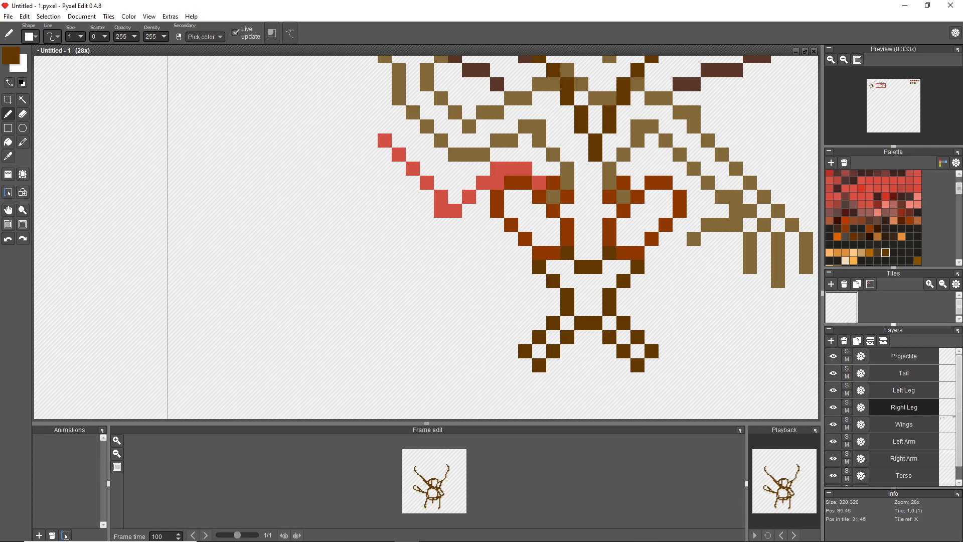
{"action": "left_click", "coordinate": [833, 390]}
{"action": "left_click", "coordinate": [833, 425]}
{"action": "left_click", "coordinate": [833, 425]}
{"action": "left_click", "coordinate": [652, 243], "text": "alt"}
{"action": "left_click", "coordinate": [834, 426]}
{"action": "left_click", "coordinate": [834, 426]}
Toggle the Left Leg, Right Leg and Wings layers to check which leg pixels belong to each.
{"action": "left_click", "coordinate": [833, 410]}
{"action": "left_click", "coordinate": [834, 425]}
{"action": "left_click", "coordinate": [833, 391]}
{"action": "left_click", "coordinate": [834, 407]}
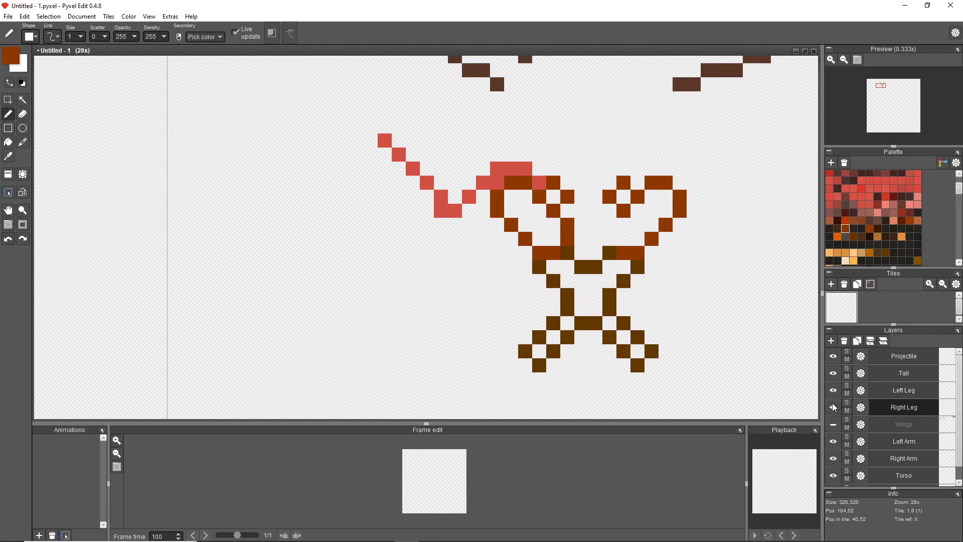
{"action": "left_click", "coordinate": [833, 407]}
{"action": "left_click", "coordinate": [833, 407]}
{"action": "left_click", "coordinate": [833, 425]}
{"action": "left_click", "coordinate": [833, 425]}
{"action": "left_click", "coordinate": [833, 425]}
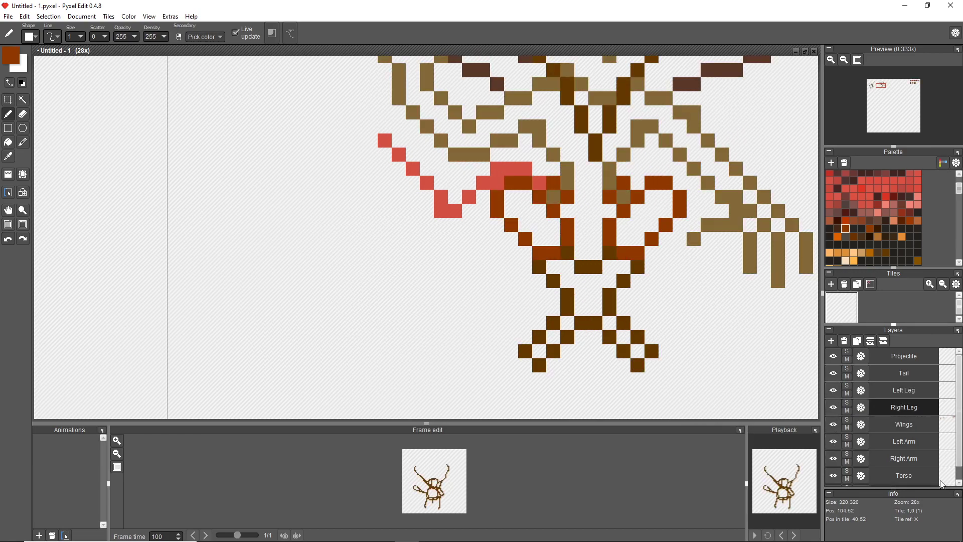
{"action": "left_click", "coordinate": [834, 427]}
{"action": "left_click", "coordinate": [834, 427]}
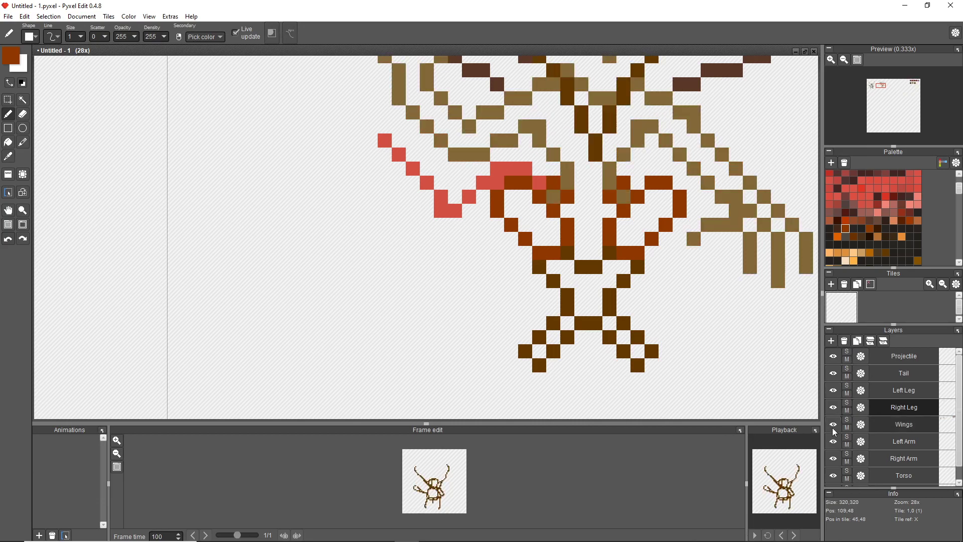
Trace the raised arm and its hand on the Left Arm layer with the light orange swatch.
{"action": "left_click", "coordinate": [900, 427]}
{"action": "left_click", "coordinate": [896, 441]}
{"action": "left_click", "coordinate": [854, 260]}
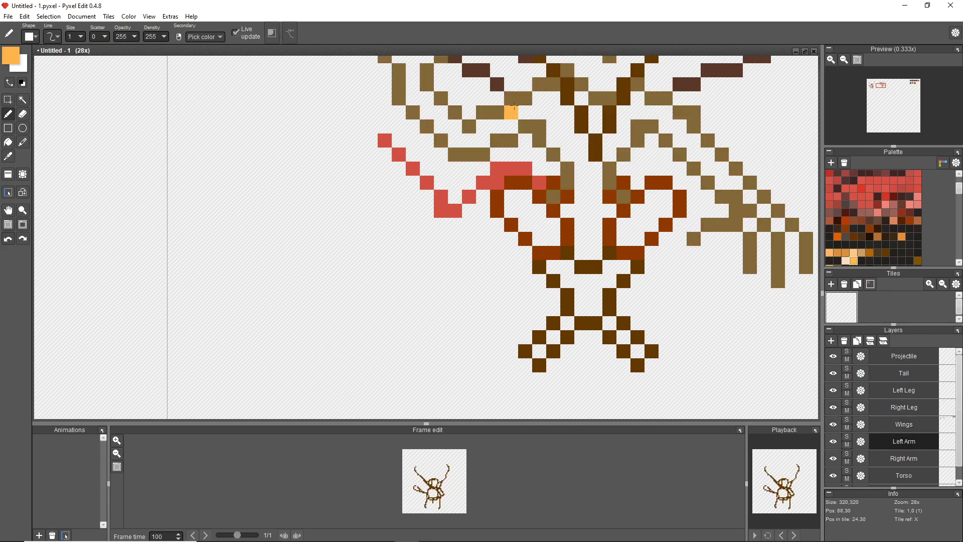
{"action": "key", "text": "space"}
{"action": "left_click_drag", "start_coordinate": [451, 90], "coordinate": [476, 247]}
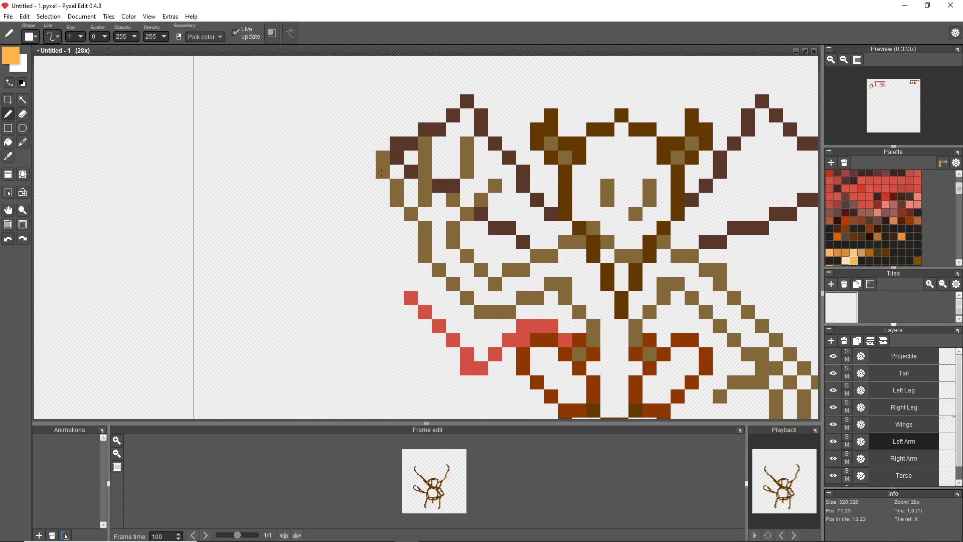
Trace the lowered arm and its hand in light orange on the Right Arm layer, checking against the Wings layer.
{"action": "left_click", "coordinate": [904, 458]}
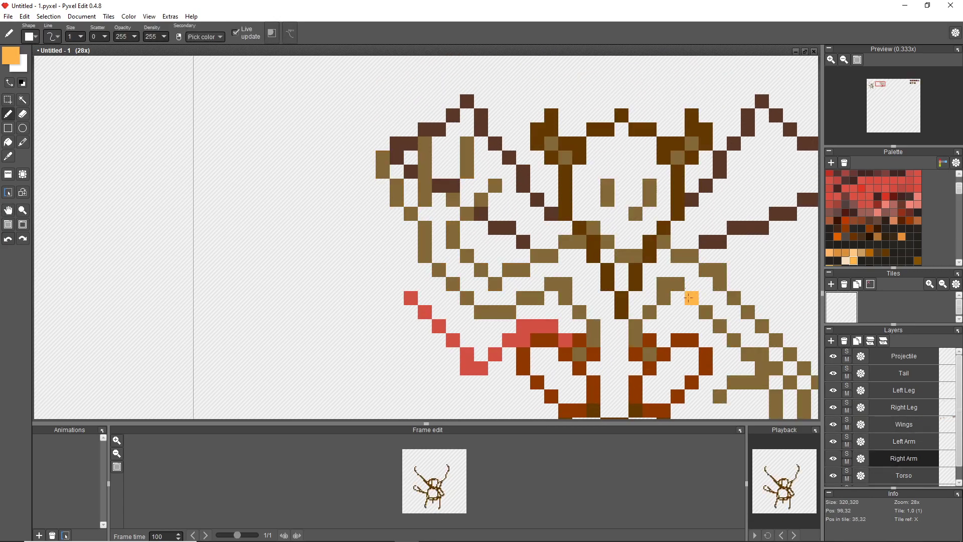
{"action": "key", "text": "space"}
{"action": "left_click_drag", "start_coordinate": [749, 353], "coordinate": [615, 319]}
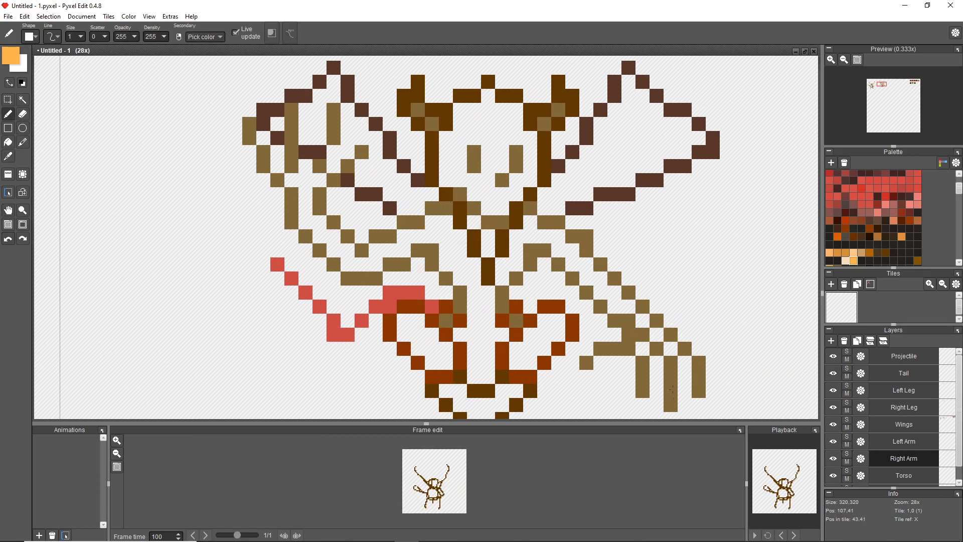
{"action": "left_click", "coordinate": [833, 425]}
{"action": "left_click", "coordinate": [833, 425]}
Sample the sketch's olive-brown and trace the shoulders and torso sides on the Torso layer.
{"action": "left_click", "coordinate": [884, 476]}
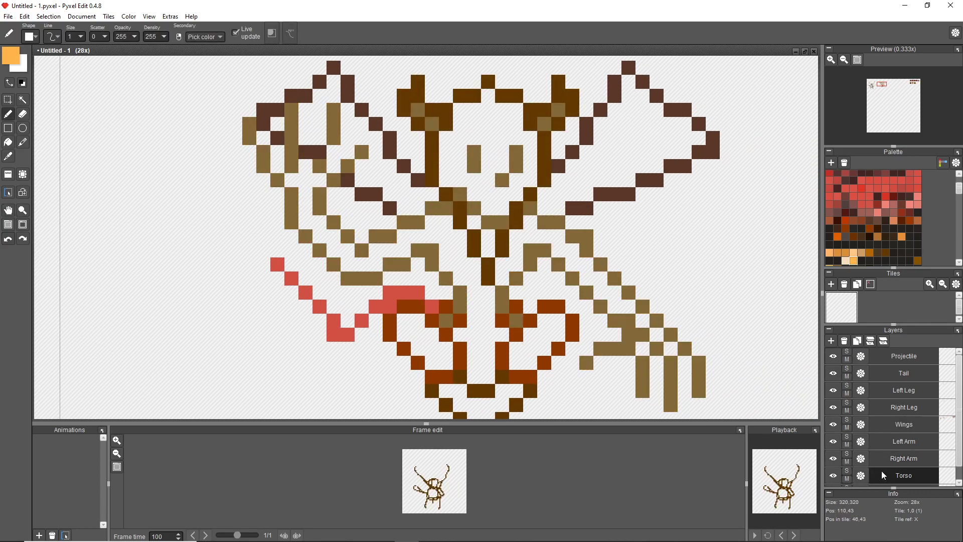
{"action": "right_click", "coordinate": [670, 333]}
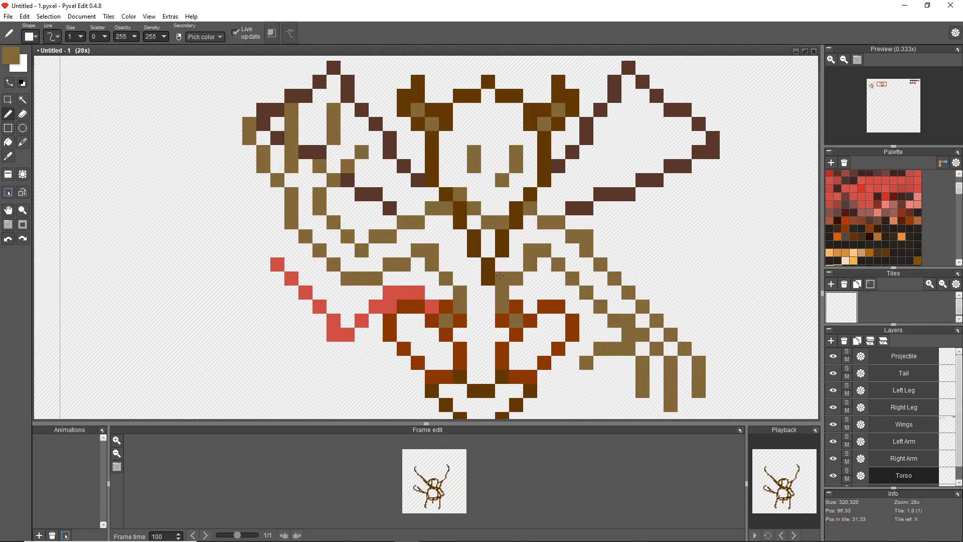
{"action": "left_click", "coordinate": [833, 425]}
{"action": "left_click", "coordinate": [832, 425]}
{"action": "left_click", "coordinate": [833, 425]}
{"action": "left_click", "coordinate": [833, 425]}
Hide the Wings layer, fill the missing forearm pixels in light orange on the Left Arm layer, and show Wings again.
{"action": "left_click", "coordinate": [886, 442]}
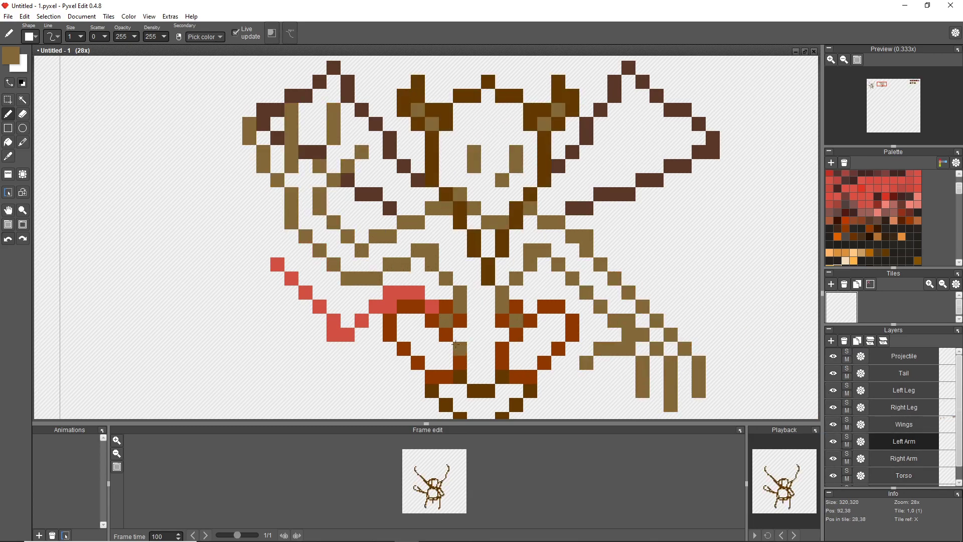
{"action": "left_click", "coordinate": [834, 427]}
{"action": "right_click", "coordinate": [362, 279]}
{"action": "left_click_drag", "start_coordinate": [389, 265], "coordinate": [405, 264]}
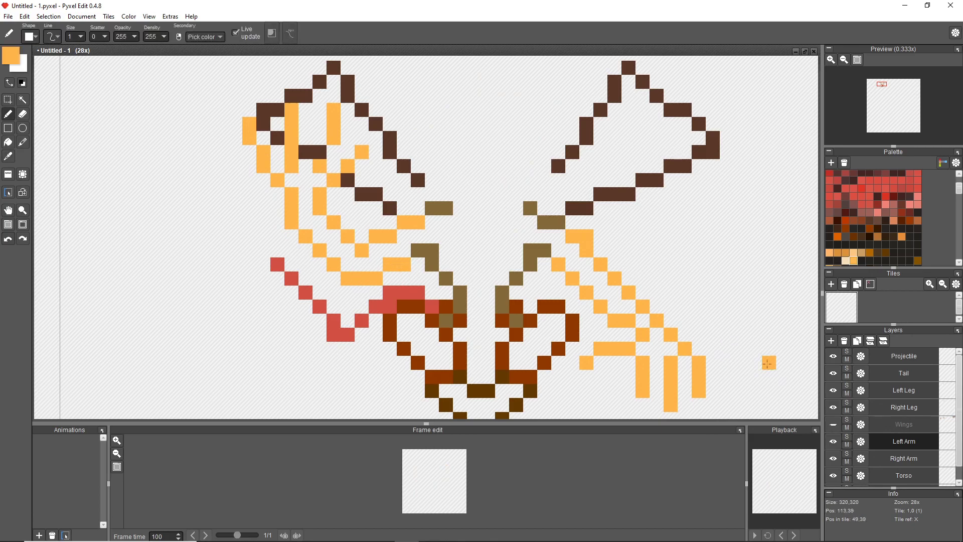
{"action": "left_click", "coordinate": [837, 427]}
On the Head layer, trace the head outline in the sketch's dark brown and its inner horn pixels, eyes and mouth in bright orange.
{"action": "scroll", "coordinate": [904, 455], "scroll_direction": "down", "scroll_amount": 2}
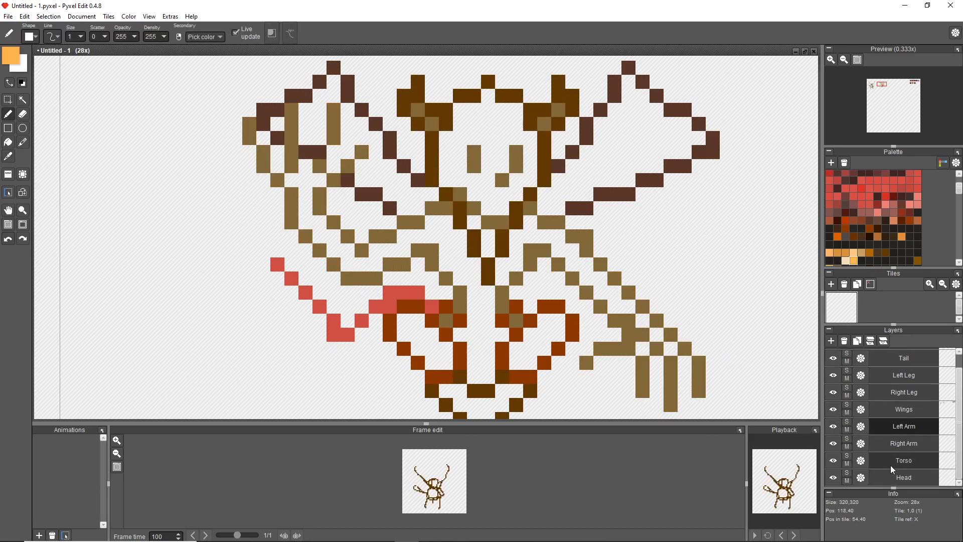
{"action": "left_click", "coordinate": [877, 478]}
{"action": "right_click", "coordinate": [460, 222]}
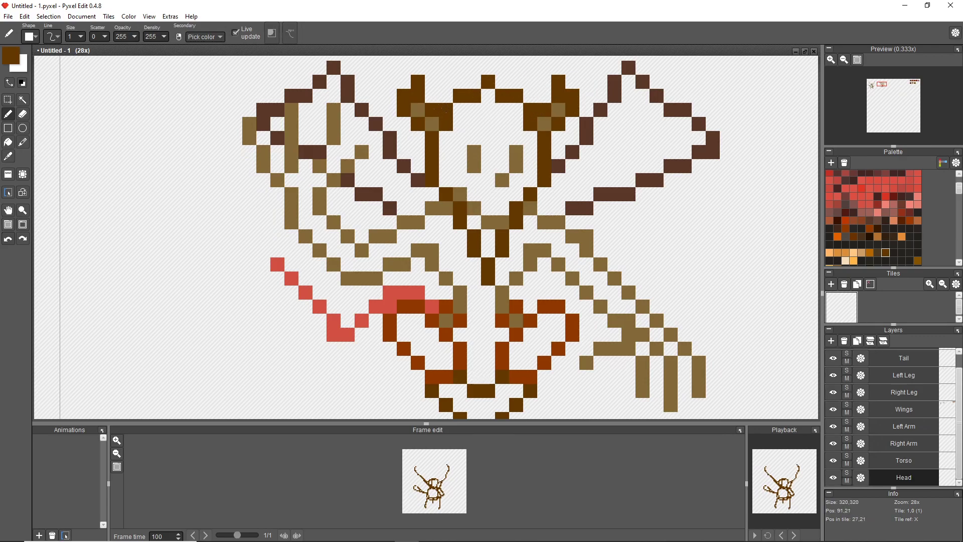
{"action": "left_click", "coordinate": [837, 236]}
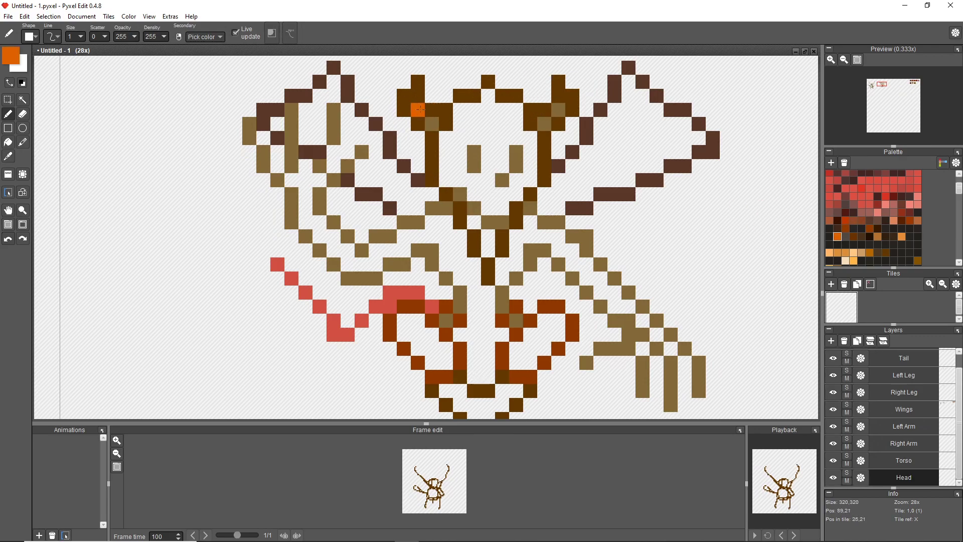
{"action": "left_click", "coordinate": [834, 409]}
{"action": "left_click", "coordinate": [834, 409]}
Sample the wing outline's brown, select the Wings layer and erase the sketched head and horn pixels there.
{"action": "right_click", "coordinate": [614, 194]}
{"action": "left_click", "coordinate": [897, 410]}
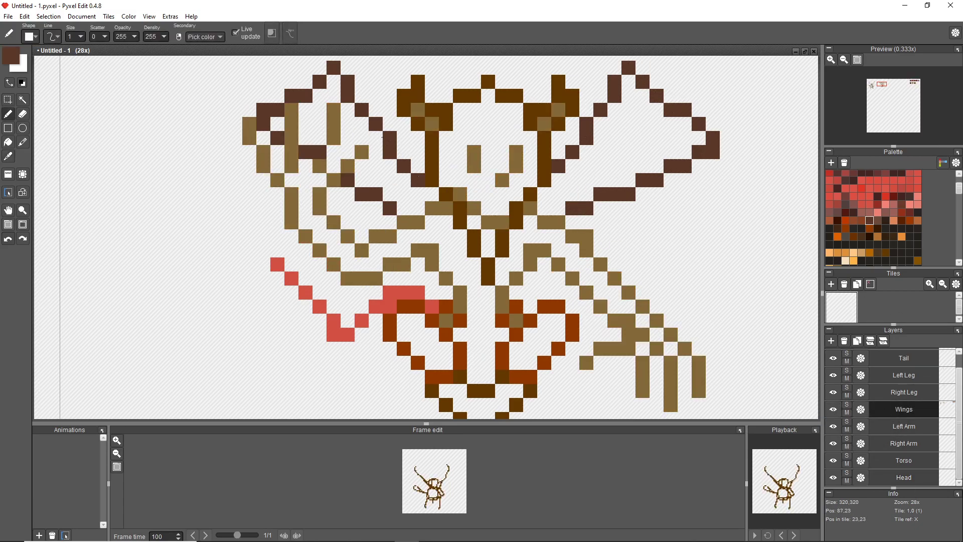
{"action": "scroll", "coordinate": [696, 251], "scroll_direction": "down", "scroll_amount": 2}
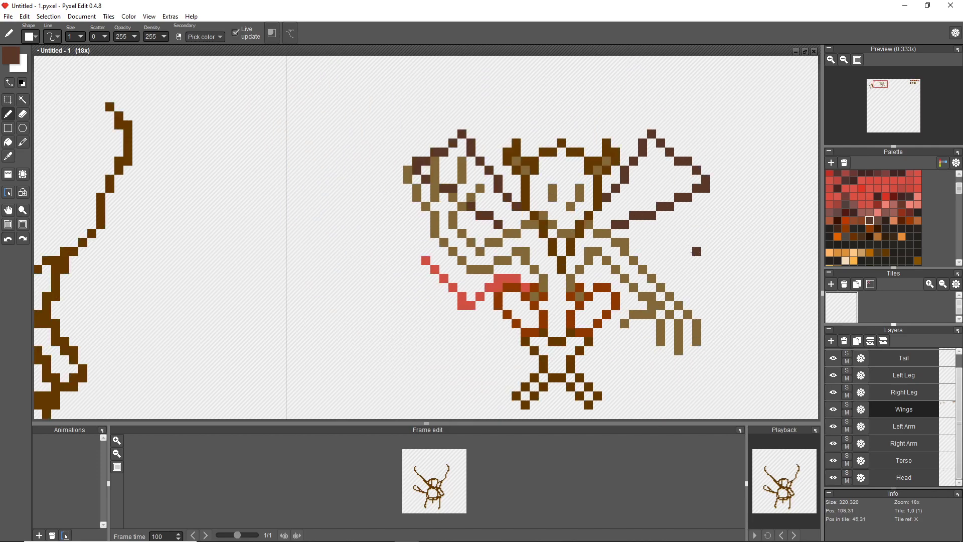
{"action": "scroll", "coordinate": [606, 160], "scroll_direction": "up", "scroll_amount": 2}
{"action": "key", "text": "e"}
{"action": "left_click_drag", "start_coordinate": [592, 185], "coordinate": [607, 164]}
{"action": "left_click_drag", "start_coordinate": [435, 182], "coordinate": [416, 164]}
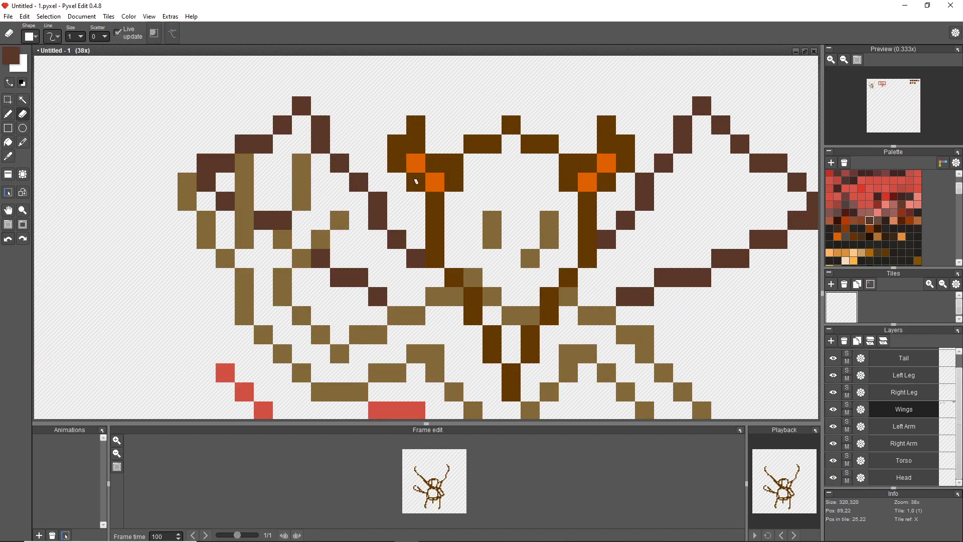
{"action": "mouse_move", "coordinate": [472, 277]}
{"action": "left_mouse_down"}
{"action": "mouse_move", "coordinate": [553, 221]}
{"action": "mouse_move", "coordinate": [491, 241]}
{"action": "left_mouse_up"}
Hide every layer except Wings.
{"action": "left_click", "coordinate": [834, 411]}
{"action": "left_click", "coordinate": [834, 411]}
{"action": "left_click_drag", "start_coordinate": [834, 478], "coordinate": [833, 427]}
{"action": "left_click_drag", "start_coordinate": [834, 392], "coordinate": [834, 359]}
{"action": "scroll", "coordinate": [834, 358], "scroll_direction": "up", "scroll_amount": 1}
{"action": "left_click", "coordinate": [834, 356]}
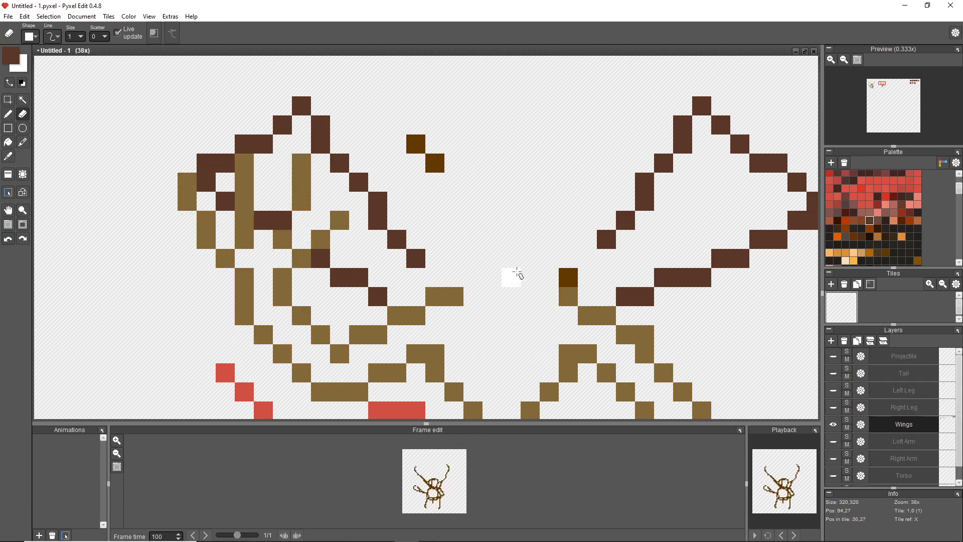
Erase the leftover lower-body sketch from the Wings layer with an enlarged eraser.
{"action": "scroll", "coordinate": [517, 271], "scroll_direction": "down", "scroll_amount": 3}
{"action": "scroll", "coordinate": [532, 296], "scroll_direction": "up", "scroll_amount": 2}
{"action": "scroll", "coordinate": [535, 289], "scroll_direction": "down", "scroll_amount": 1}
{"action": "left_click_drag", "start_coordinate": [82, 37], "coordinate": [89, 39]}
{"action": "mouse_move", "coordinate": [354, 235]}
{"action": "left_mouse_down"}
{"action": "mouse_move", "coordinate": [588, 287]}
{"action": "mouse_move", "coordinate": [528, 338]}
{"action": "mouse_move", "coordinate": [570, 239]}
{"action": "mouse_move", "coordinate": [391, 217]}
{"action": "left_mouse_up"}
{"action": "left_click_drag", "start_coordinate": [82, 37], "coordinate": [74, 39]}
Erase the remaining arm, neck and horn pixels around the wings on the Wings layer with a smaller eraser.
{"action": "scroll", "coordinate": [543, 180], "scroll_direction": "up", "scroll_amount": 3}
{"action": "left_click_drag", "start_coordinate": [514, 208], "coordinate": [564, 235]}
{"action": "left_click_drag", "start_coordinate": [366, 212], "coordinate": [288, 236]}
{"action": "left_click_drag", "start_coordinate": [157, 278], "coordinate": [428, 344]}
{"action": "mouse_move", "coordinate": [486, 177]}
{"action": "left_mouse_down"}
{"action": "mouse_move", "coordinate": [367, 131]}
{"action": "mouse_move", "coordinate": [370, 280]}
{"action": "mouse_move", "coordinate": [286, 126]}
{"action": "left_mouse_up"}
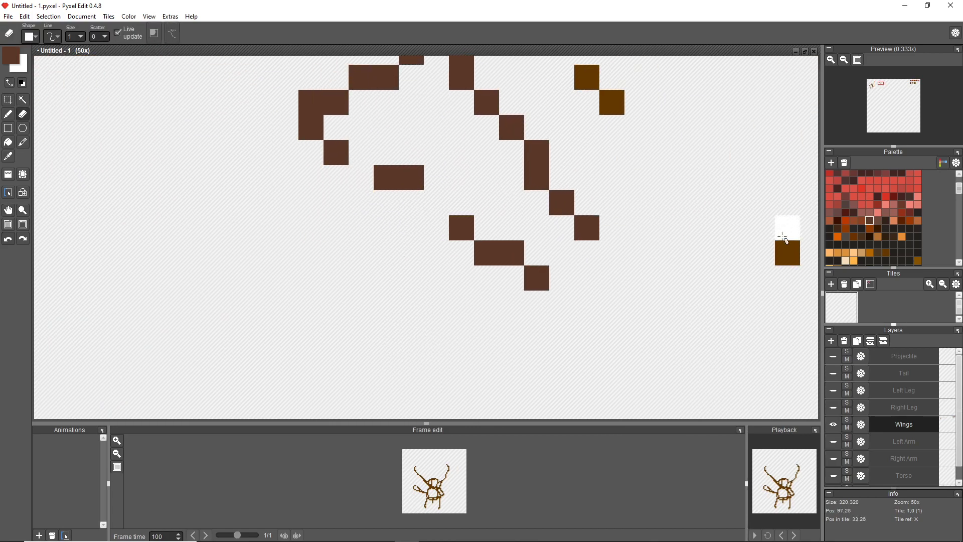
{"action": "scroll", "coordinate": [786, 251], "scroll_direction": "up", "scroll_amount": 2}
{"action": "left_click_drag", "start_coordinate": [716, 281], "coordinate": [620, 222]}
Select the Right Leg layer and make all the hidden layers visible again.
{"action": "scroll", "coordinate": [515, 253], "scroll_direction": "down", "scroll_amount": 6}
{"action": "left_click", "coordinate": [887, 411]}
{"action": "mouse_move", "coordinate": [76, 37]}
{"action": "left_mouse_down"}
{"action": "mouse_move", "coordinate": [143, 42]}
{"action": "mouse_move", "coordinate": [10, 38]}
{"action": "left_mouse_up"}
{"action": "left_click", "coordinate": [565, 110]}
{"action": "scroll", "coordinate": [354, 154], "scroll_direction": "down", "scroll_amount": 2}
{"action": "left_click", "coordinate": [833, 425]}
{"action": "left_click", "coordinate": [833, 442]}
{"action": "left_click", "coordinate": [833, 459]}
{"action": "left_click", "coordinate": [833, 475]}
{"action": "scroll", "coordinate": [848, 473], "scroll_direction": "down", "scroll_amount": 1}
{"action": "scroll", "coordinate": [848, 474], "scroll_direction": "up", "scroll_amount": 1}
{"action": "left_click", "coordinate": [834, 390]}
{"action": "left_click", "coordinate": [834, 374]}
{"action": "left_click", "coordinate": [834, 356]}
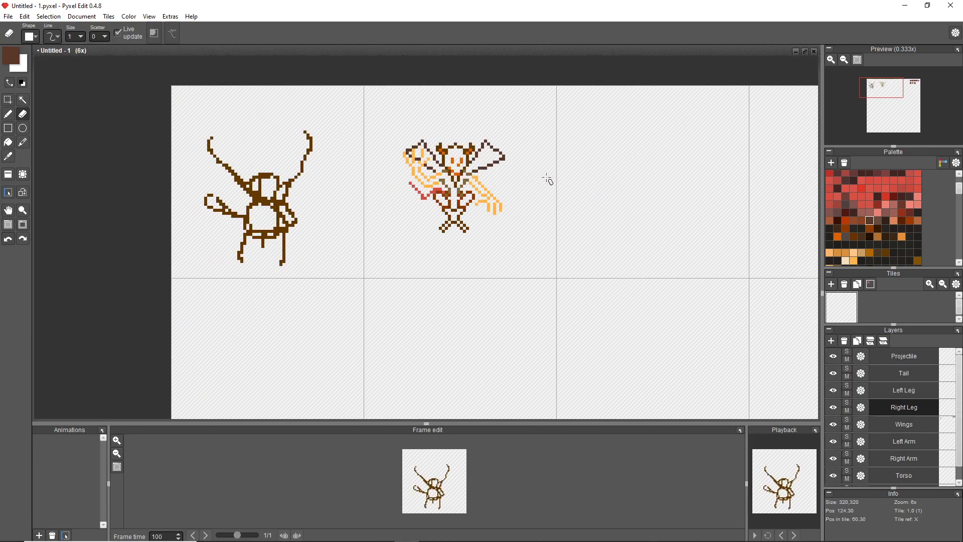
Erase the first creature sketch in the first tile from the Wings layer with the eraser size set to 36.
{"action": "left_click", "coordinate": [898, 425]}
{"action": "left_click_drag", "start_coordinate": [256, 166], "coordinate": [273, 179]}
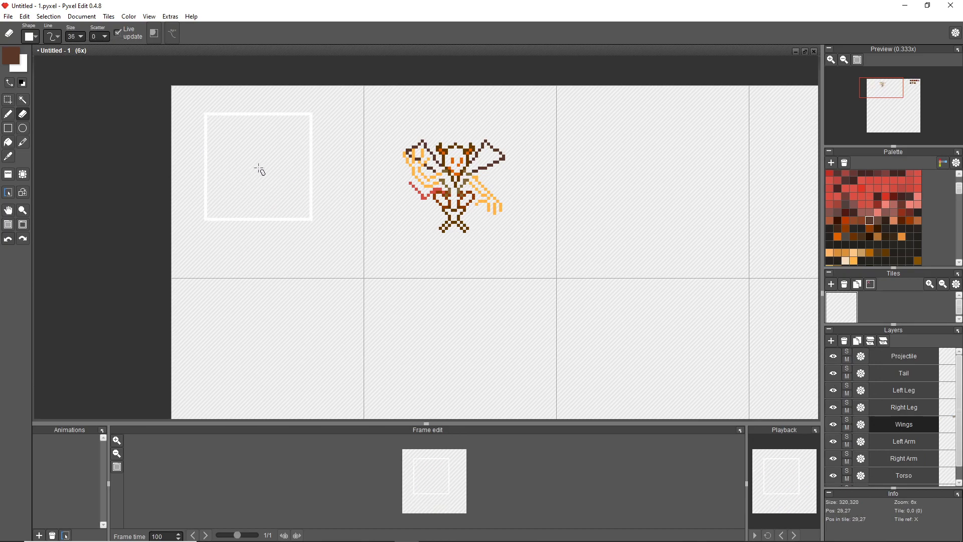